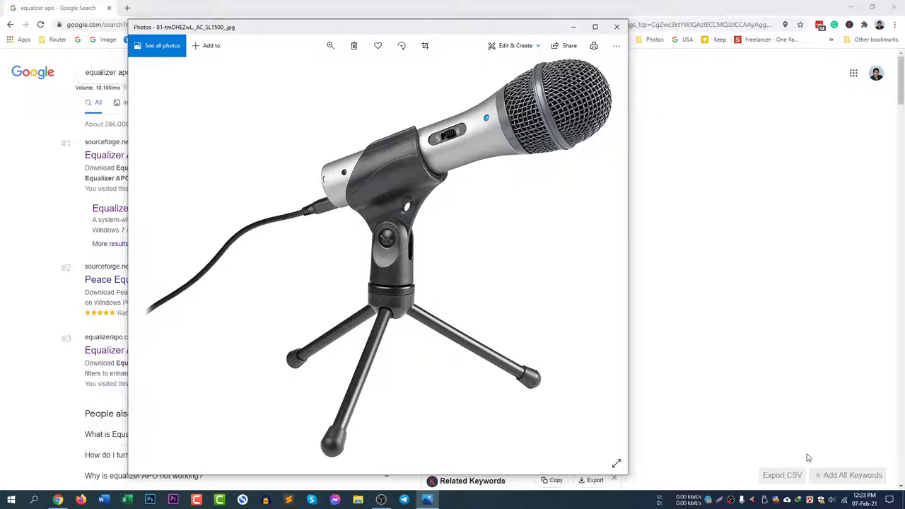
- Move the microphone photo window aside and bring the Google 'equalizer apo' results forward
drag(433, 31, 423, 25)
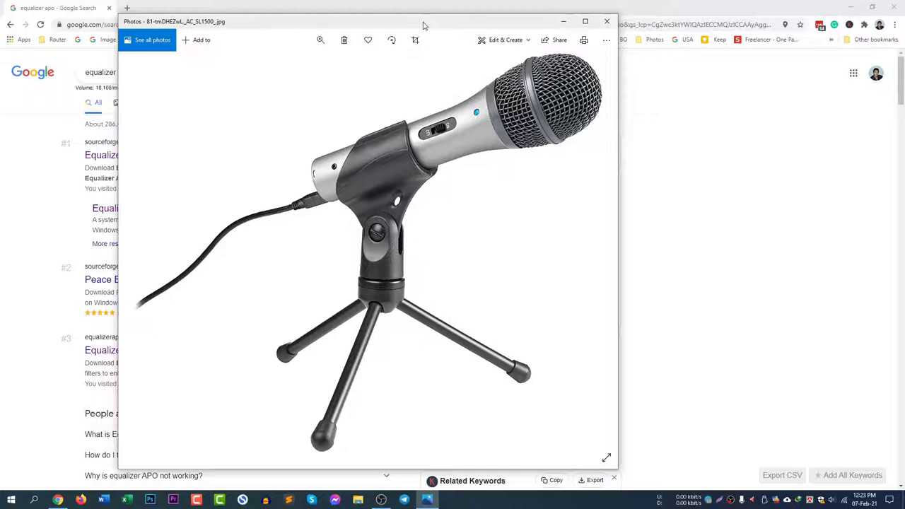
drag(423, 26, 492, 24)
click(72, 11)
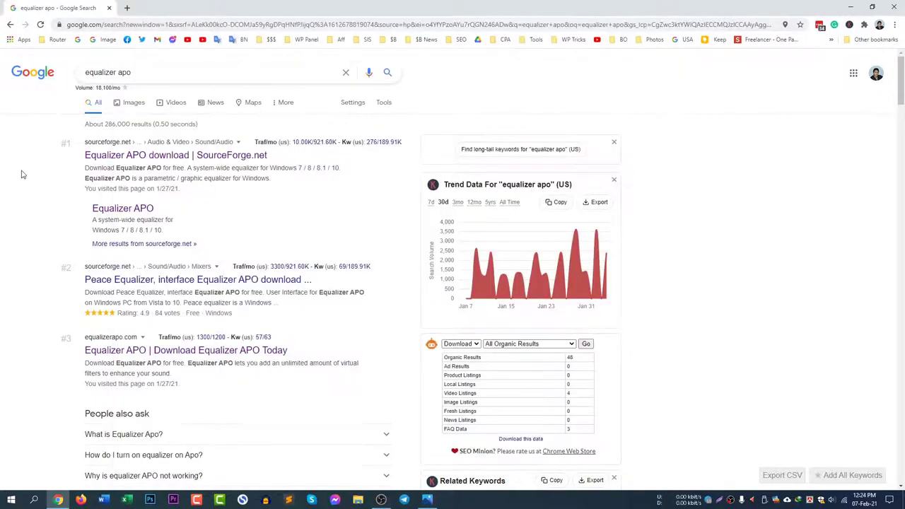
triple_click(172, 74)
click(36, 245)
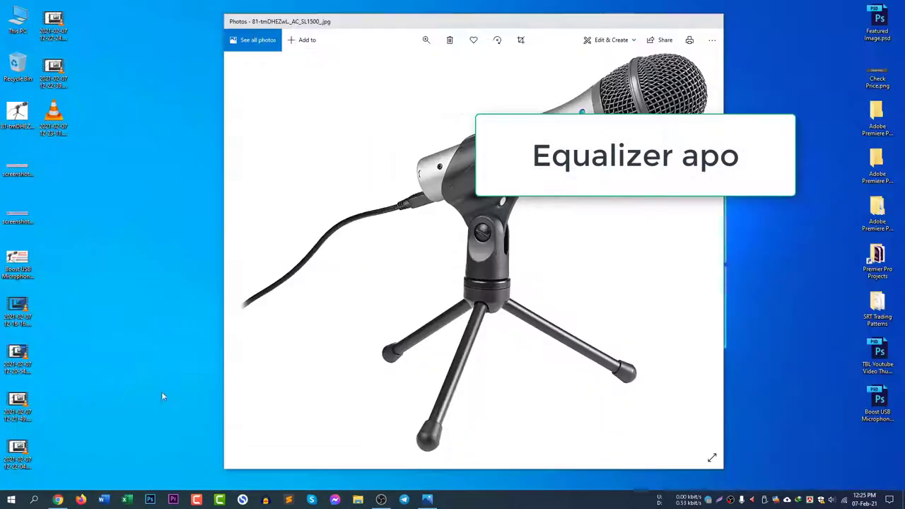
- Launch the Equalizer APO 1.2.1 Configuration Editor from Start and accept running the Configurator
click(11, 499)
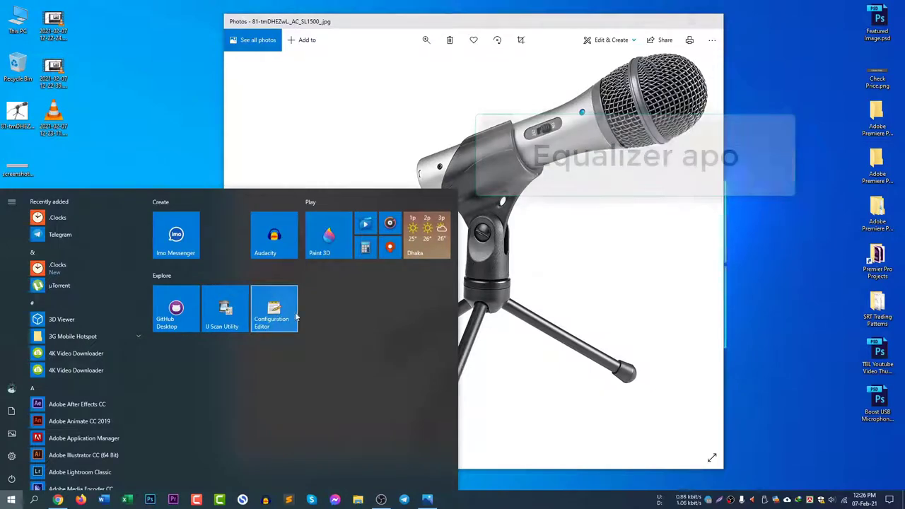
scroll(99, 353, down, 8)
click(85, 454)
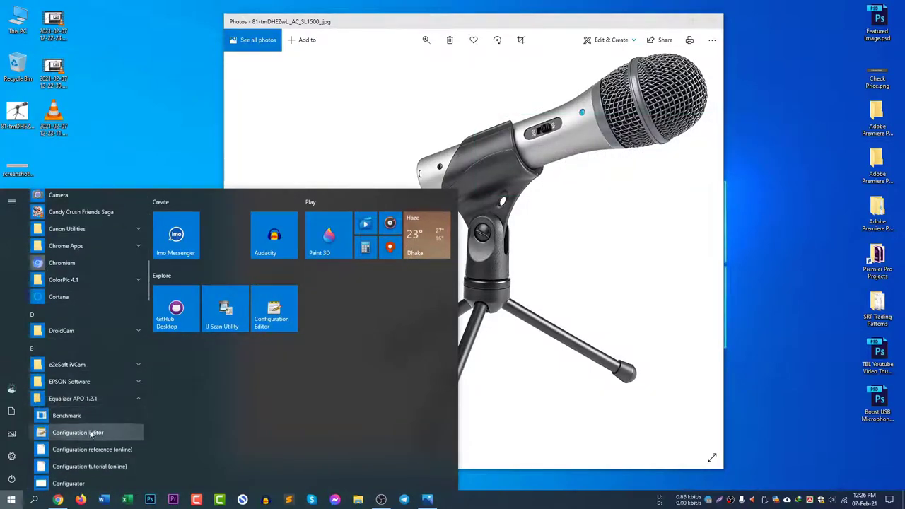
click(102, 434)
drag(485, 239, 452, 218)
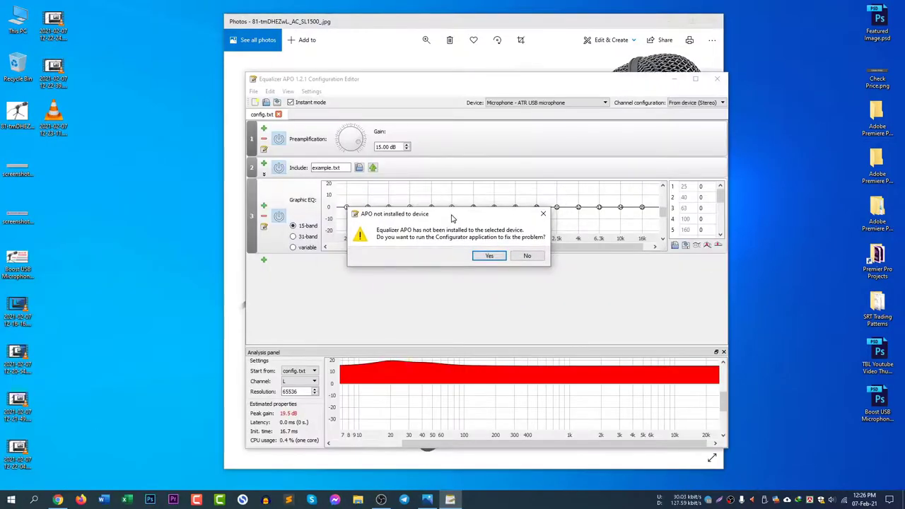
click(490, 256)
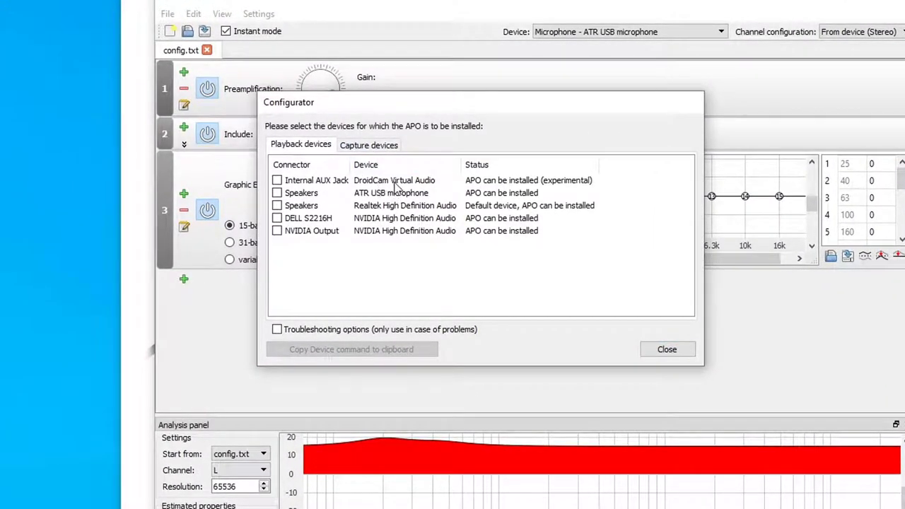
- Confirm the ATR USB microphone under Capture devices, leave Stereo Mix unticked, and close the Configurator
click(381, 148)
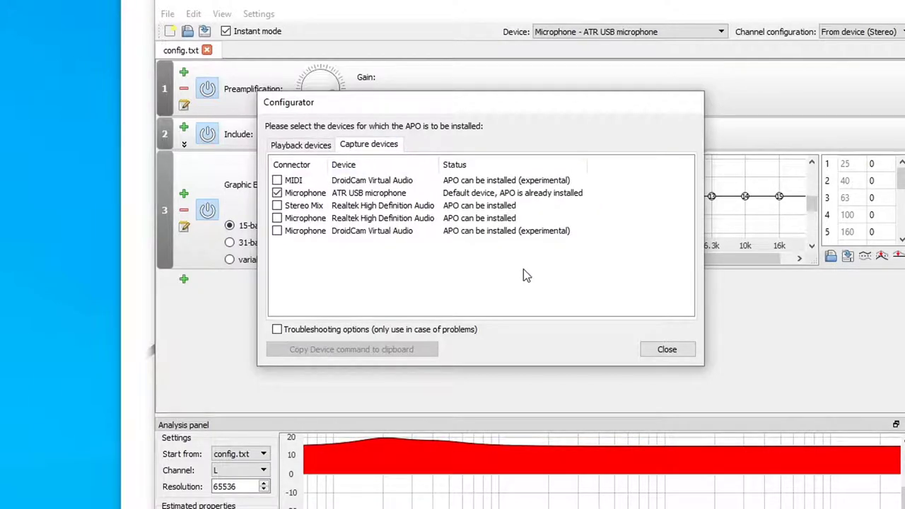
click(277, 206)
click(278, 204)
click(675, 350)
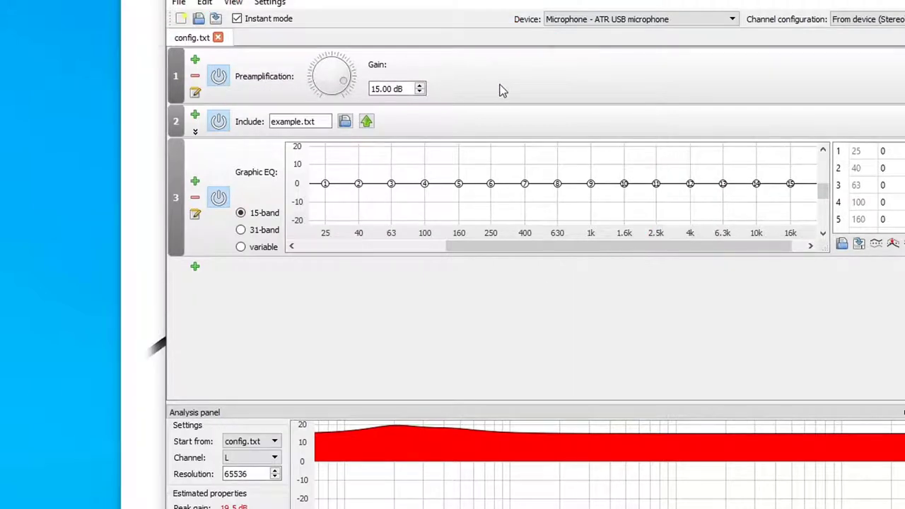
- Switch the 15 dB Preamplification filter off, then back on
click(219, 76)
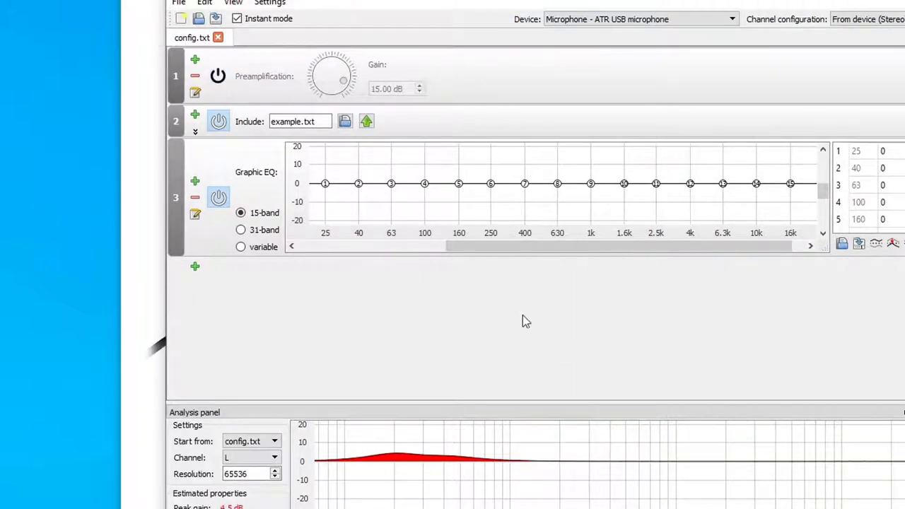
click(218, 76)
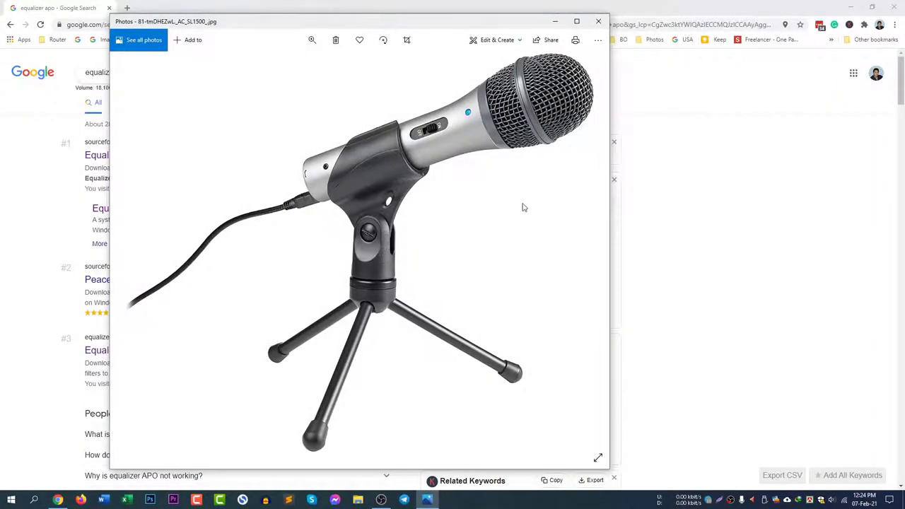
right_click(832, 500)
click(840, 472)
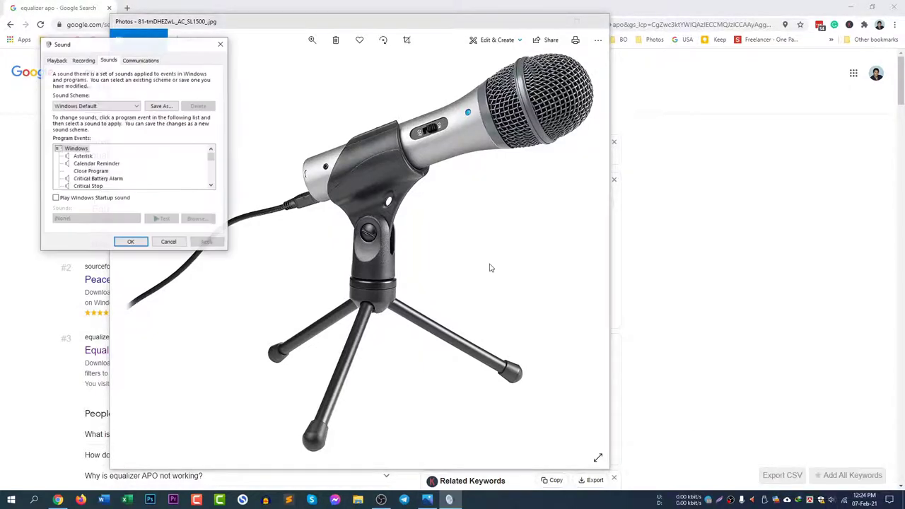
click(84, 61)
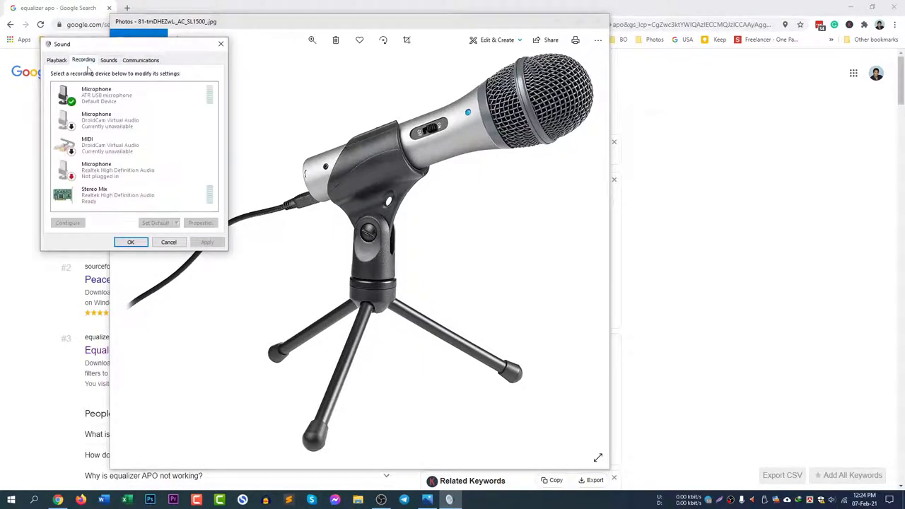
click(158, 97)
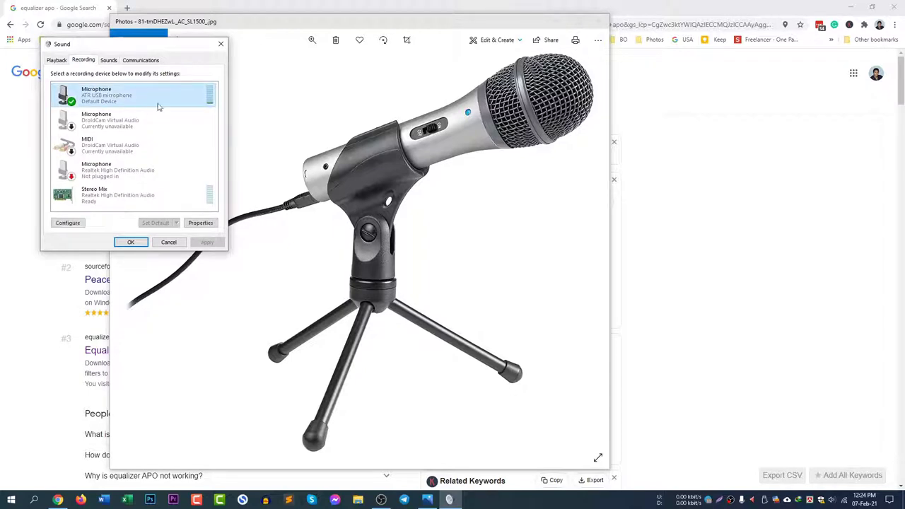
click(200, 223)
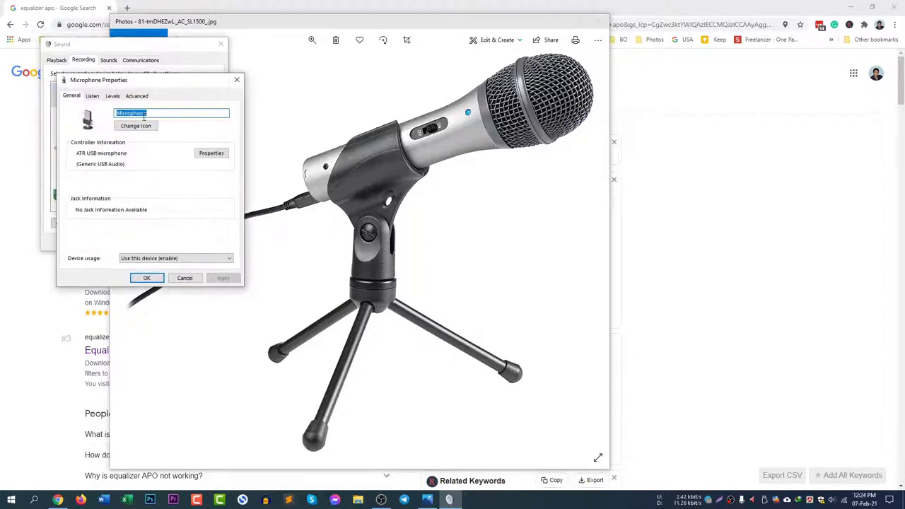
click(112, 97)
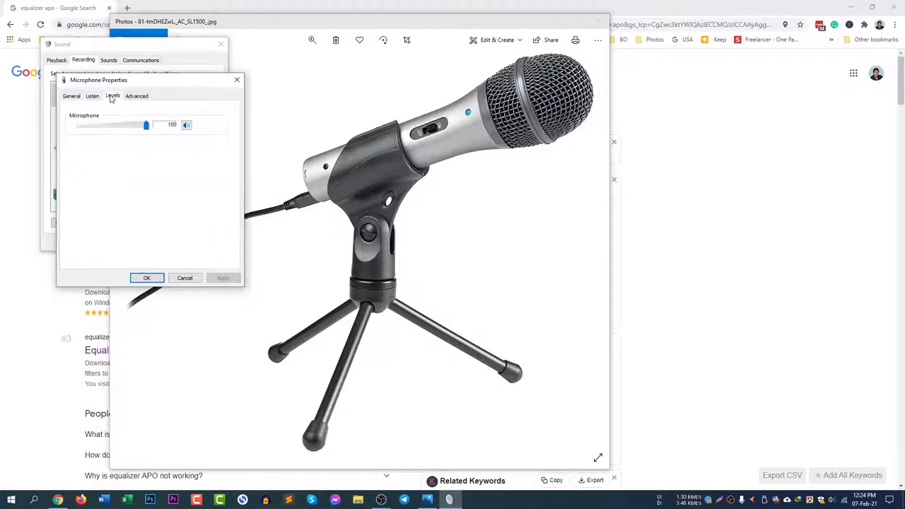
drag(159, 86, 195, 81)
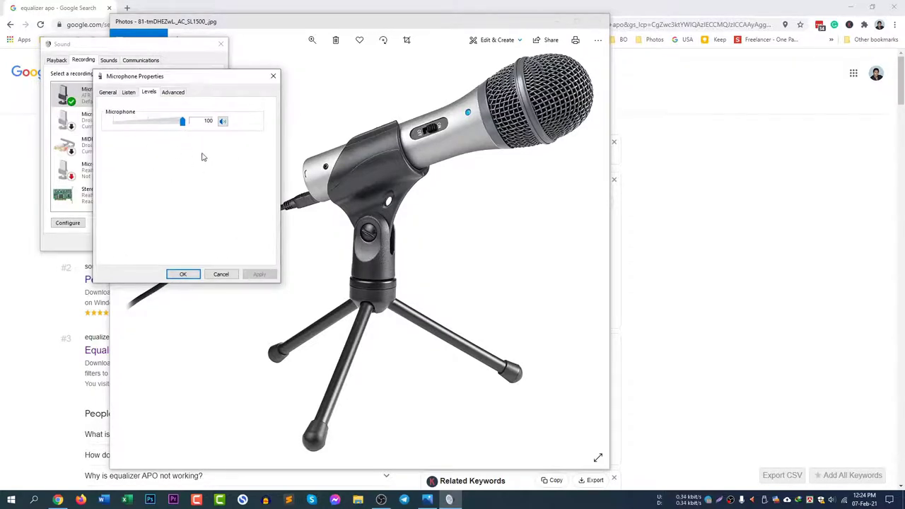
click(273, 77)
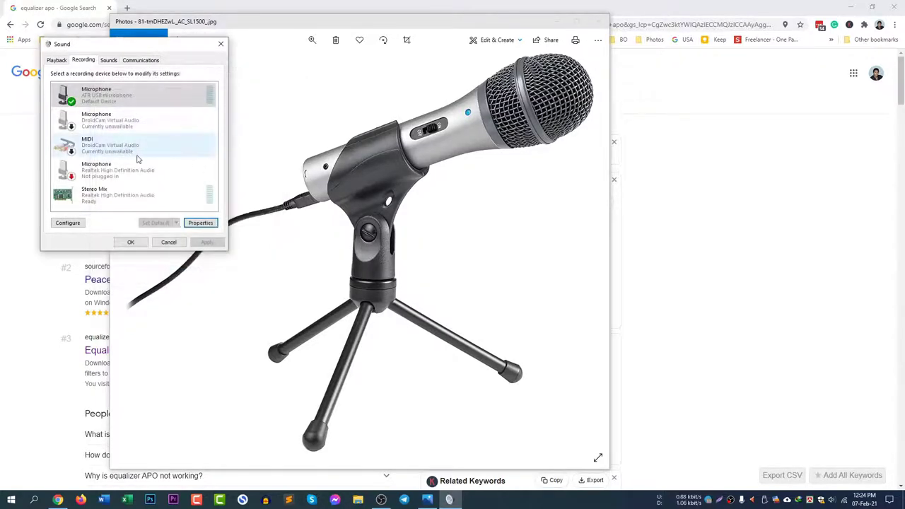
click(136, 197)
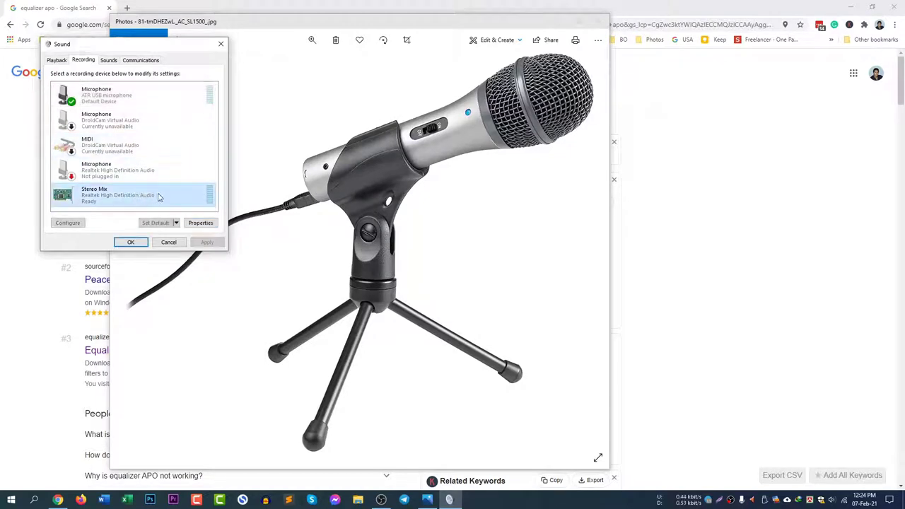
click(200, 223)
click(113, 96)
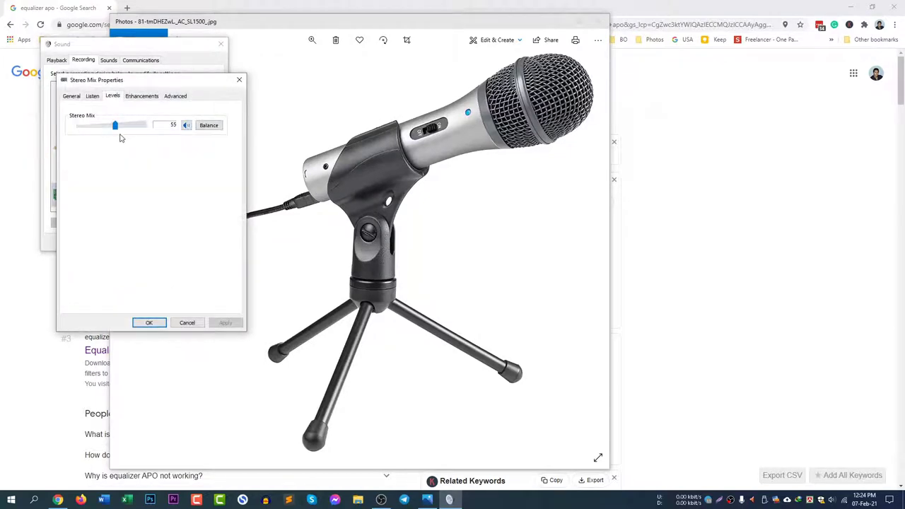
click(239, 79)
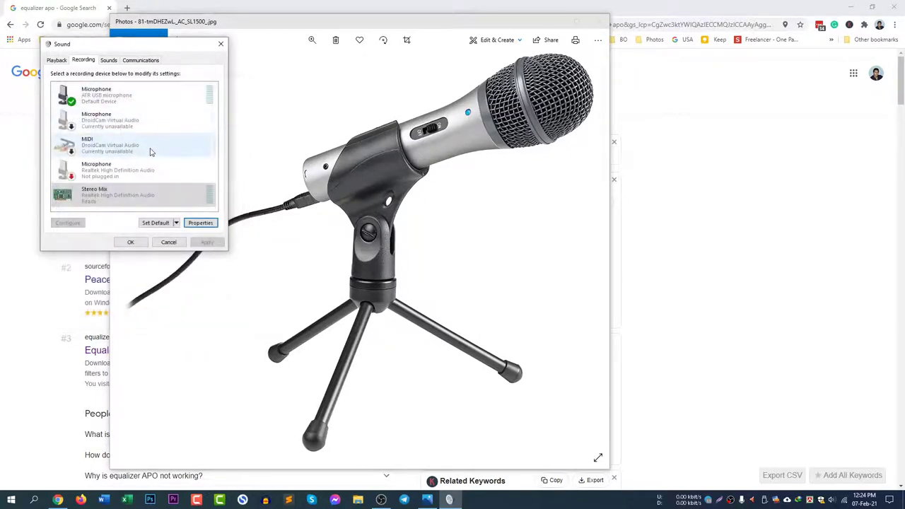
click(153, 94)
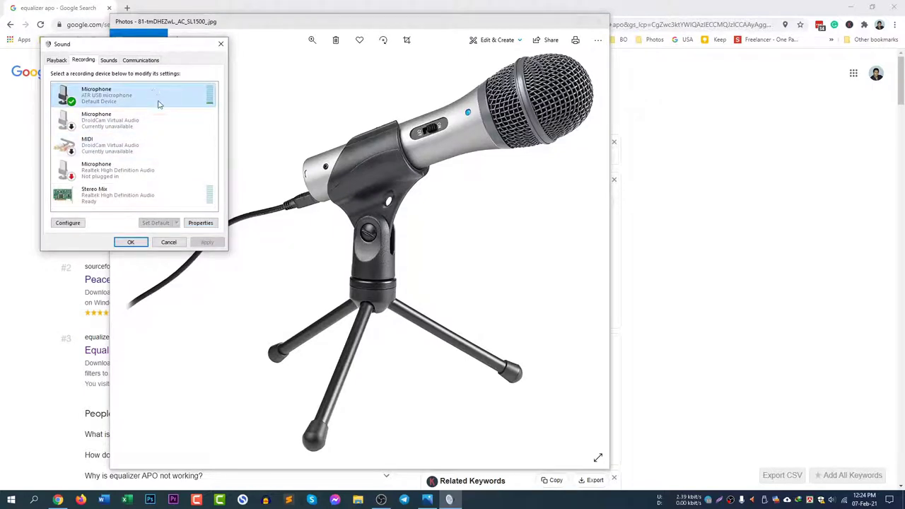
click(200, 223)
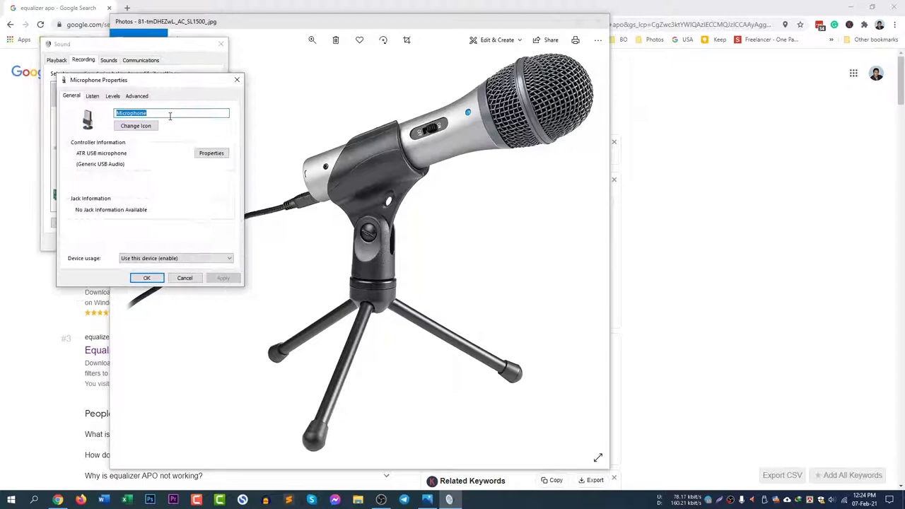
click(112, 96)
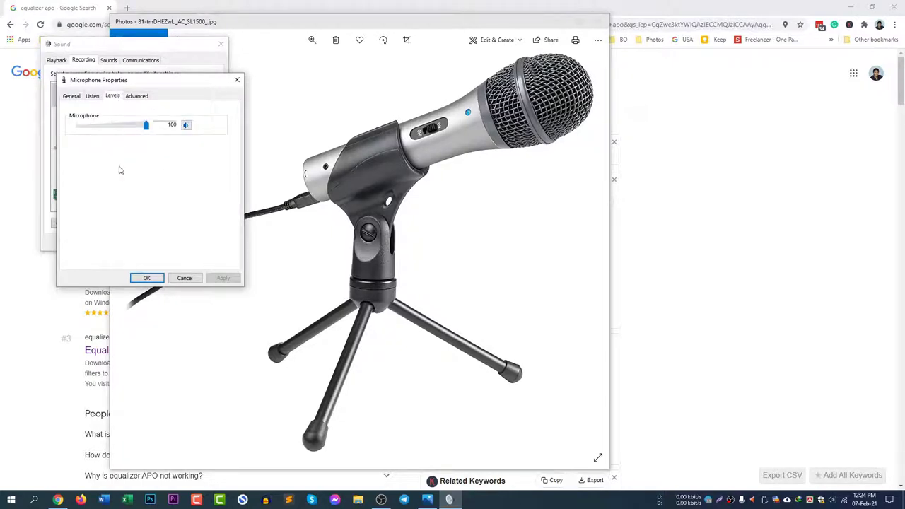
click(237, 79)
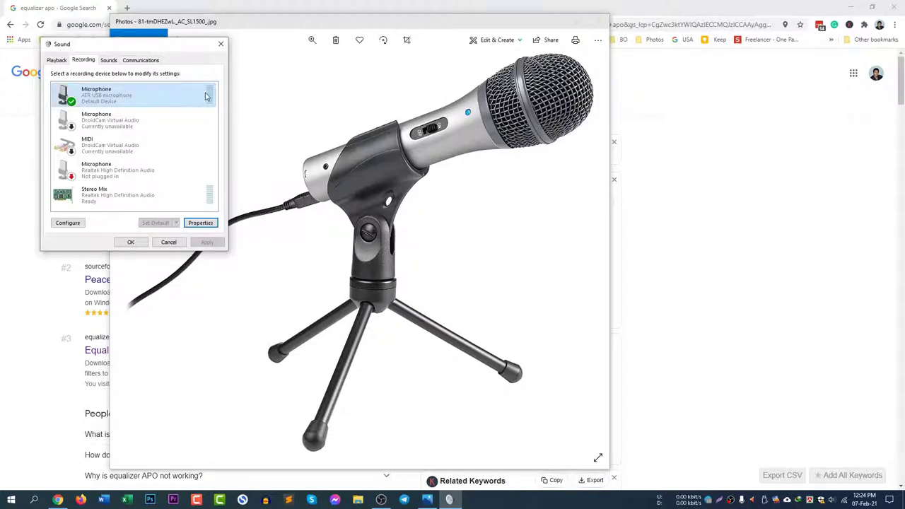
click(221, 44)
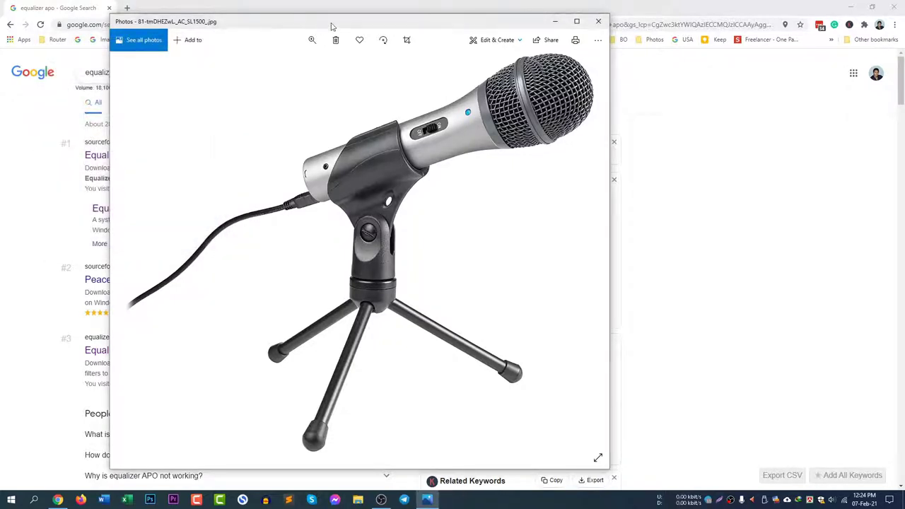
- Slide the Photos window to the right and bring Chrome's Google results to the front
drag(333, 27, 389, 25)
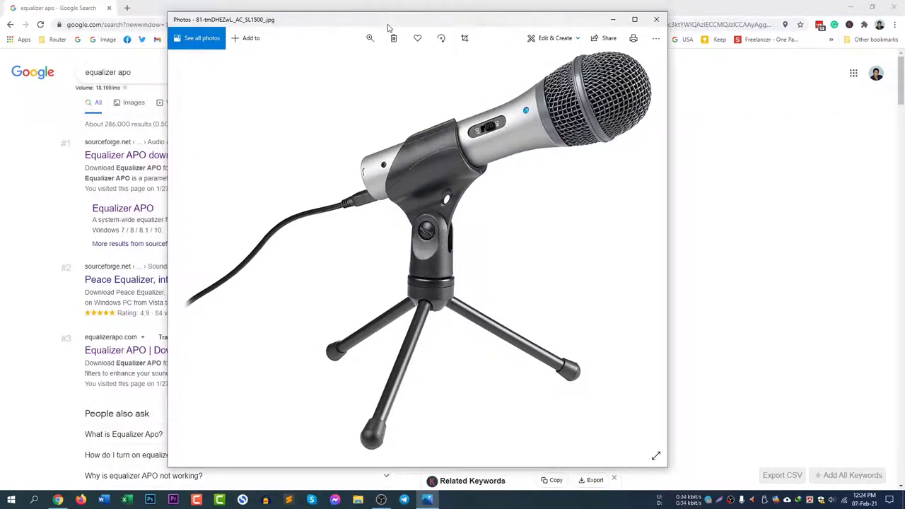
drag(412, 26, 492, 23)
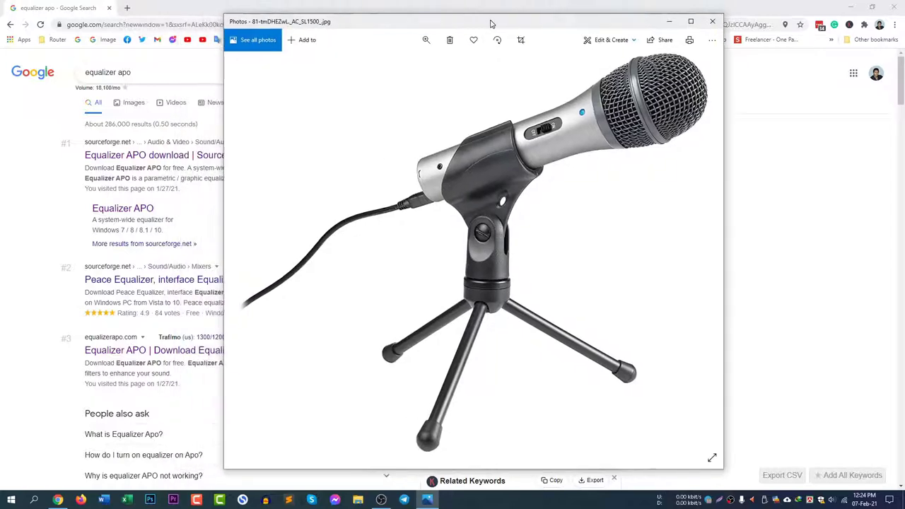
click(73, 10)
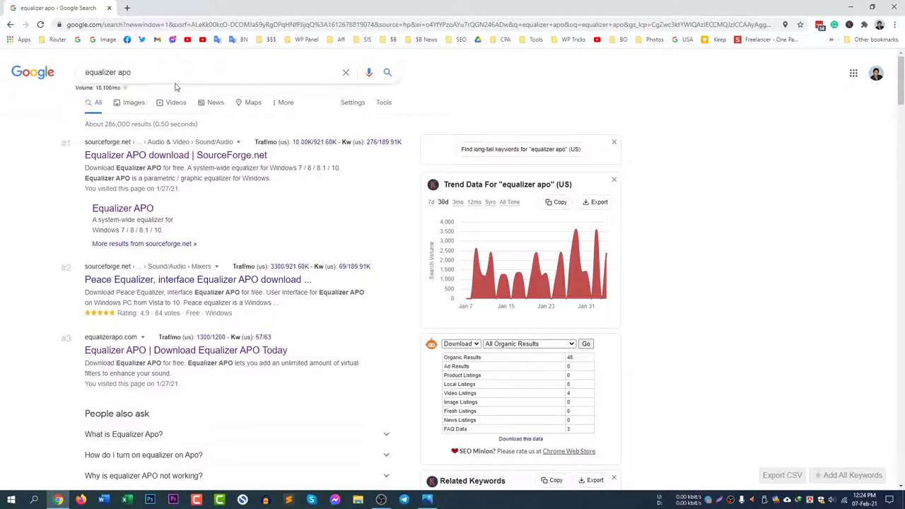
- Select and deselect the 'equalizer apo' search query twice
drag(171, 74, 73, 76)
click(40, 248)
drag(155, 73, 63, 75)
click(31, 200)
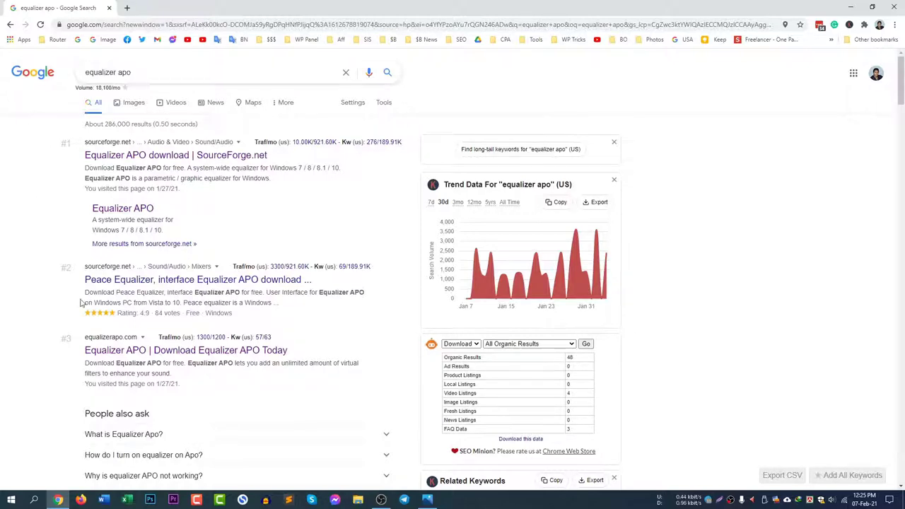
- Open the equalizerapo.com result in a new tab, reach its download page, and dismiss the ad
middle_click(148, 352)
click(190, 7)
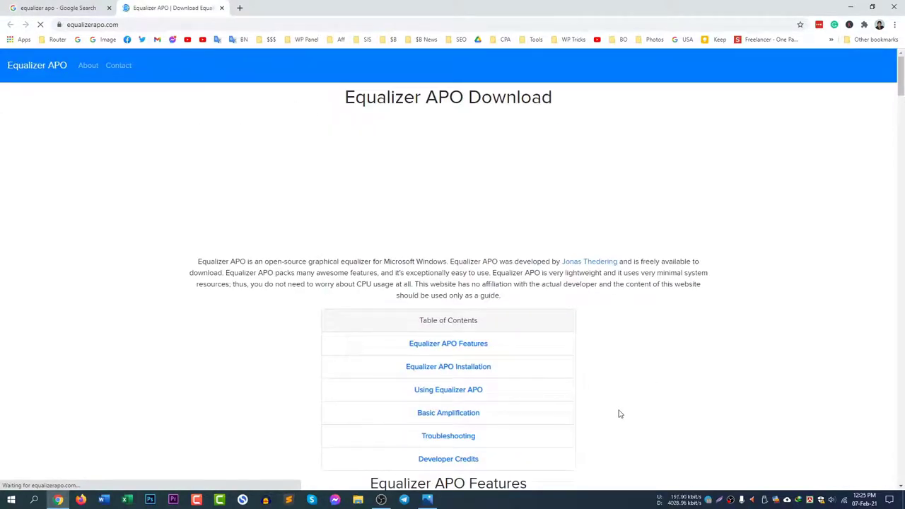
scroll(622, 410, down, 3)
scroll(673, 412, down, 4)
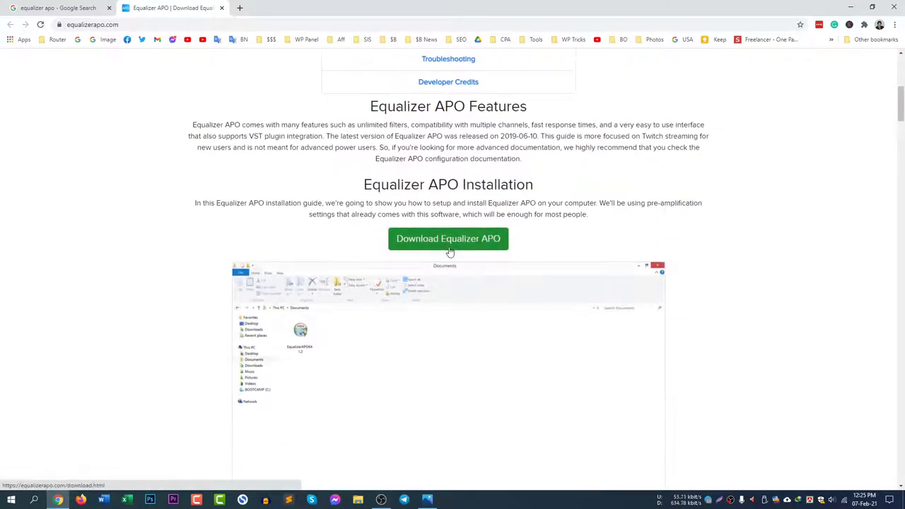
click(448, 248)
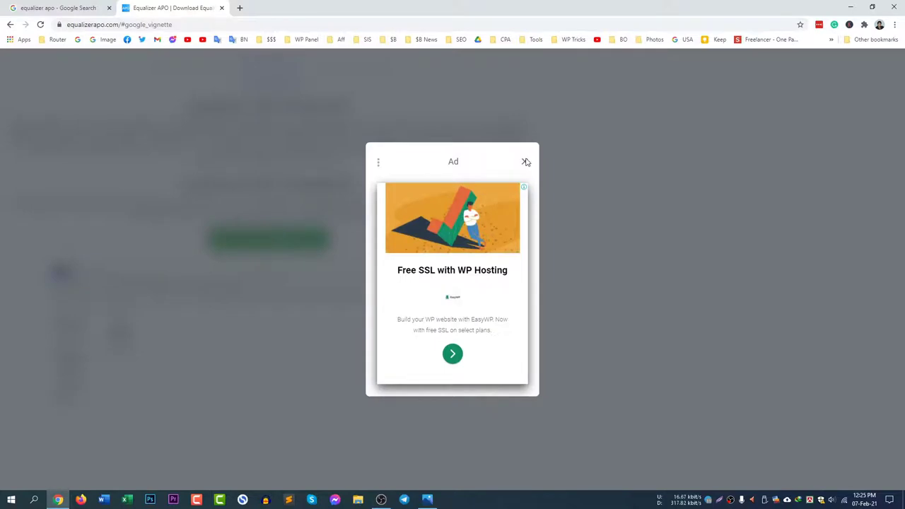
click(525, 163)
- Start and cancel the EqualizerAPO64-1.2.1.zip download, close the tab, and minimize Chrome
scroll(481, 351, down, 3)
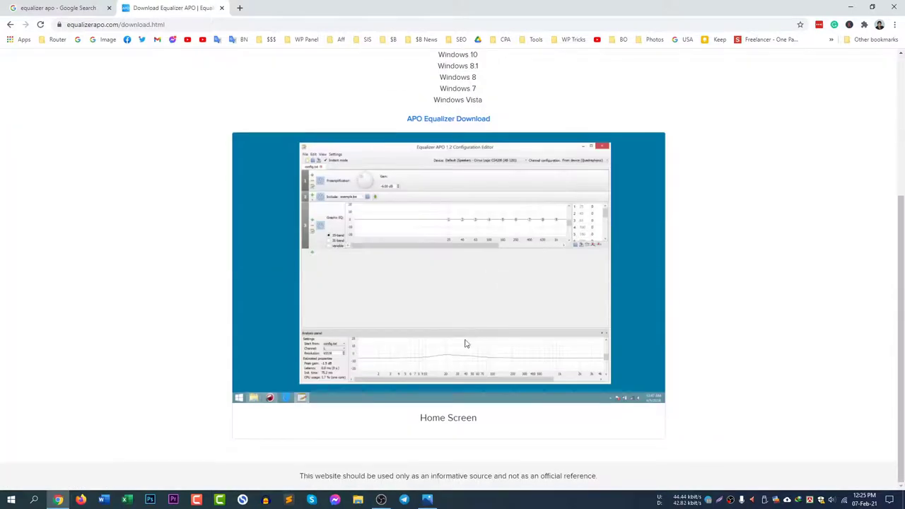
scroll(486, 333, up, 3)
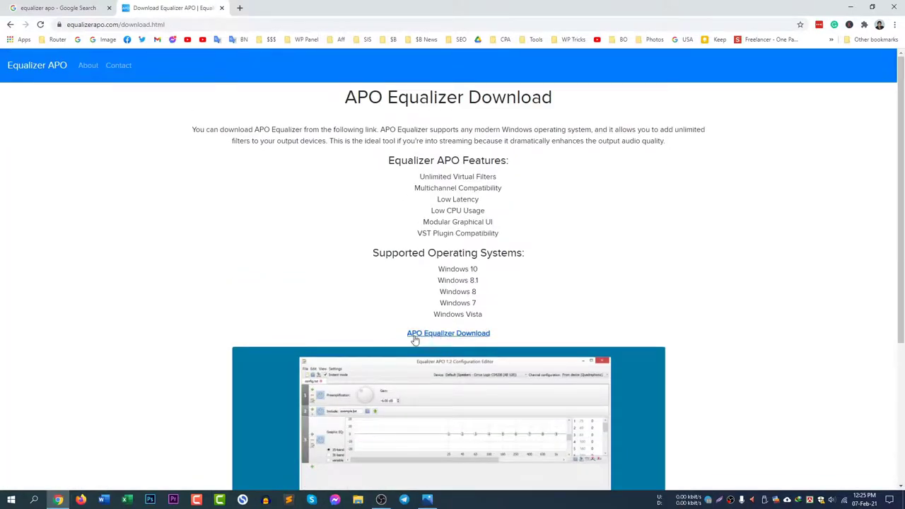
click(461, 335)
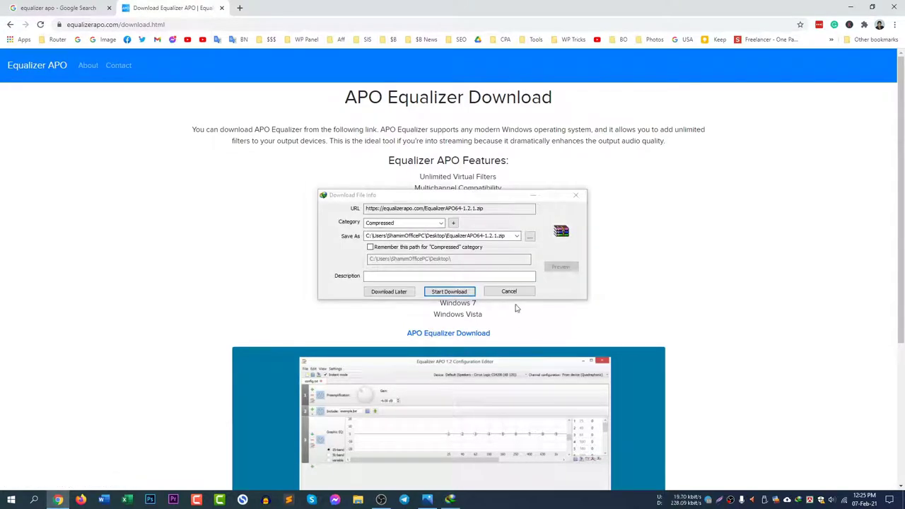
click(522, 292)
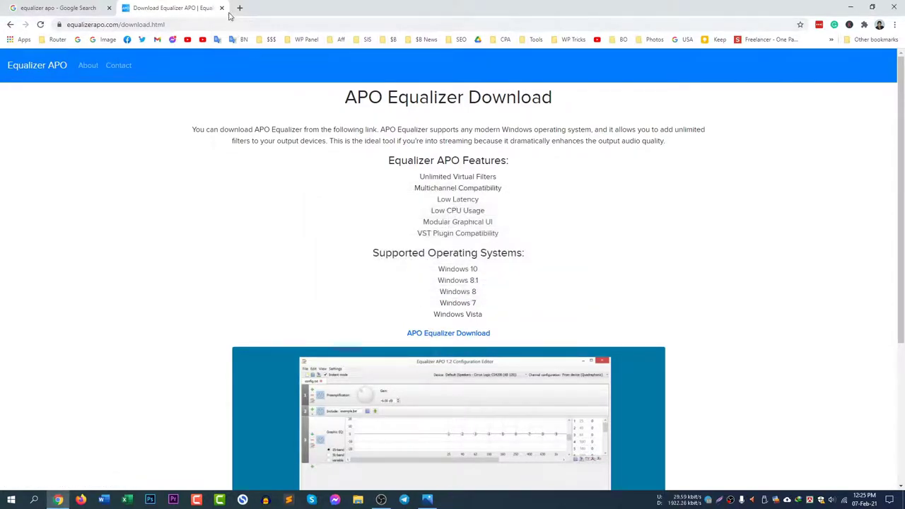
click(221, 8)
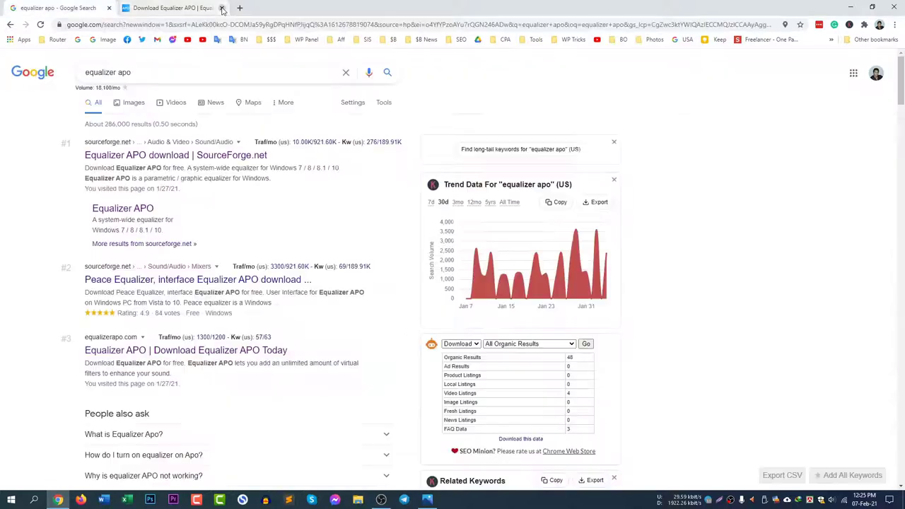
click(848, 5)
- Open File Explorer and navigate to E:\Software\EqualizerAPO
key(super+e)
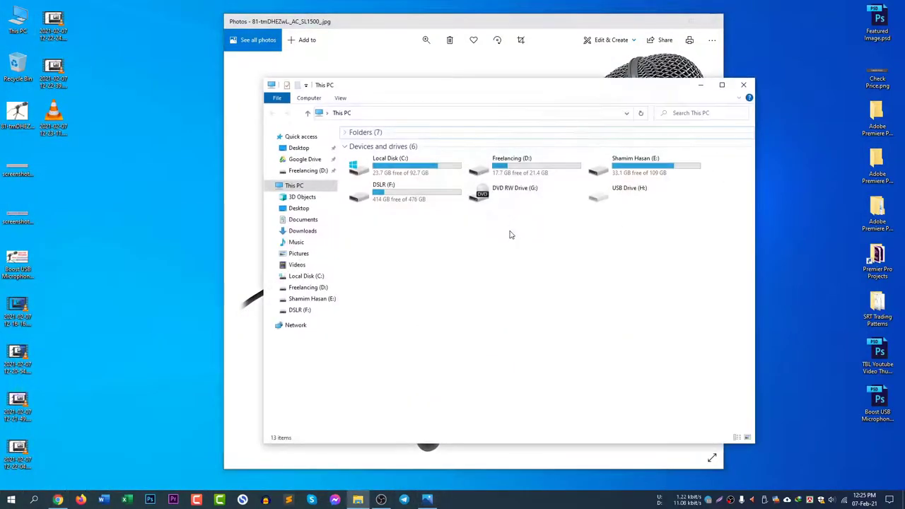
double_click(609, 171)
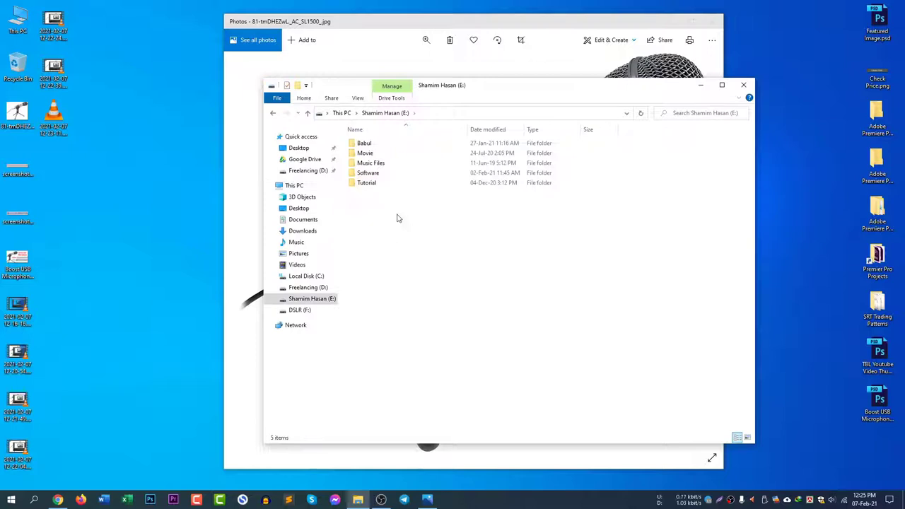
click(381, 174)
key(F2)
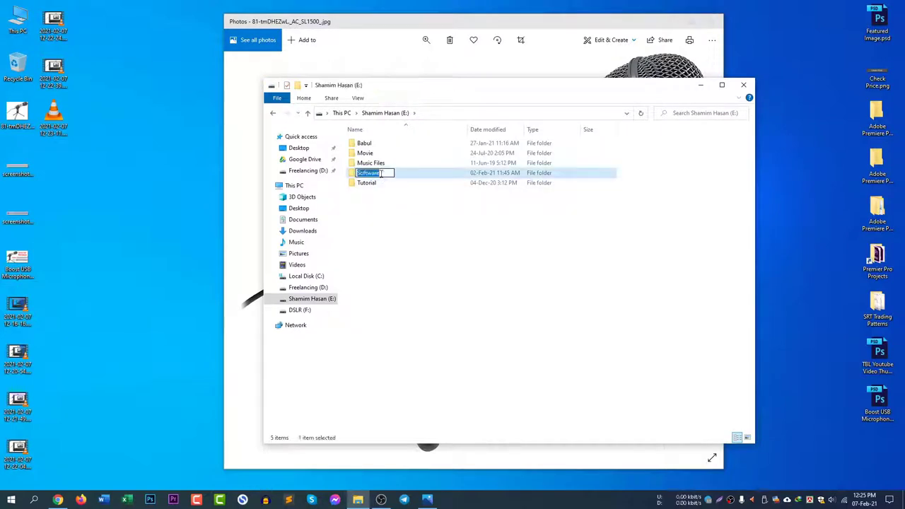
key(Return)
key(Return)
click(385, 170)
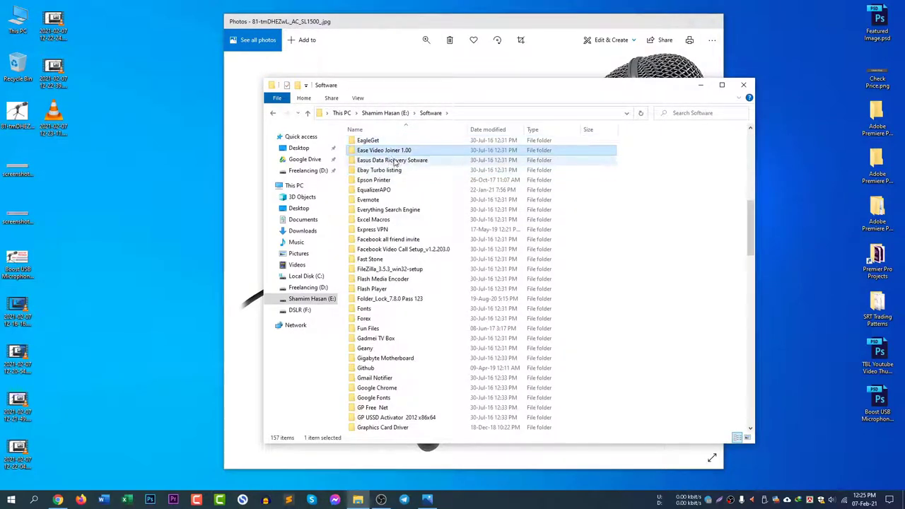
double_click(375, 190)
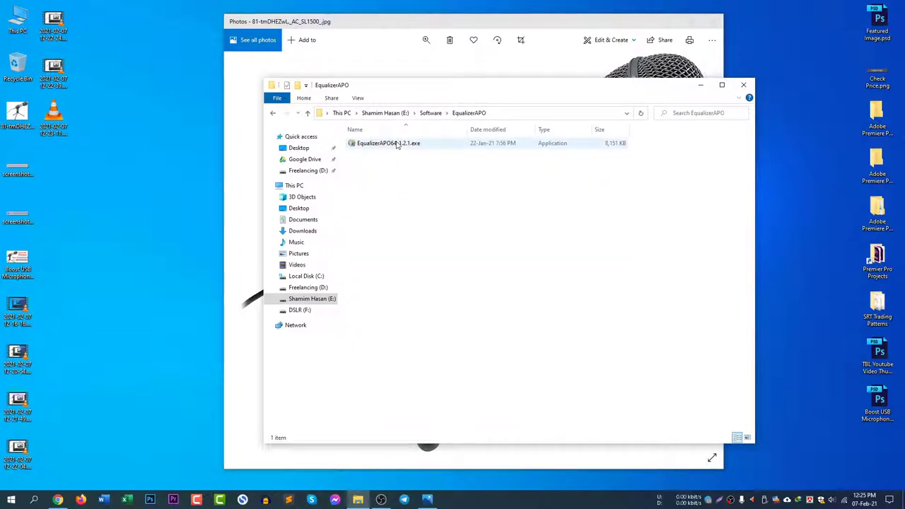
- Run EqualizerAPO64-1.2.1.exe, approve the UAC prompt, and close File Explorer
double_click(397, 144)
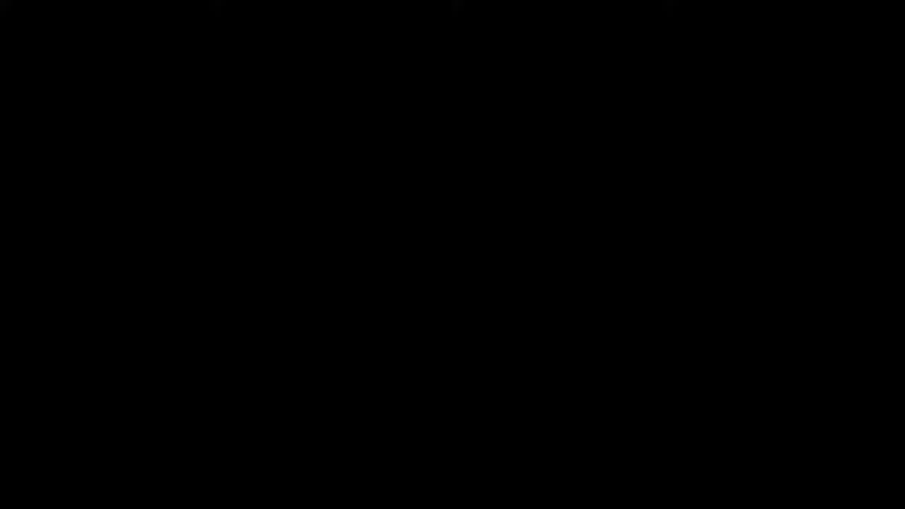
click(497, 273)
click(721, 85)
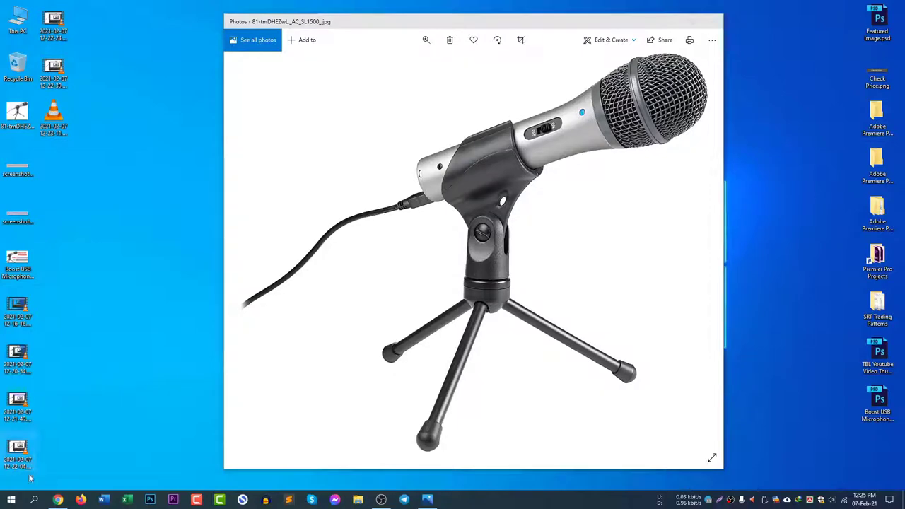
- Launch the Equalizer APO 1.2.1 Configuration Editor from Start and move the 'APO not installed' warning aside
click(10, 501)
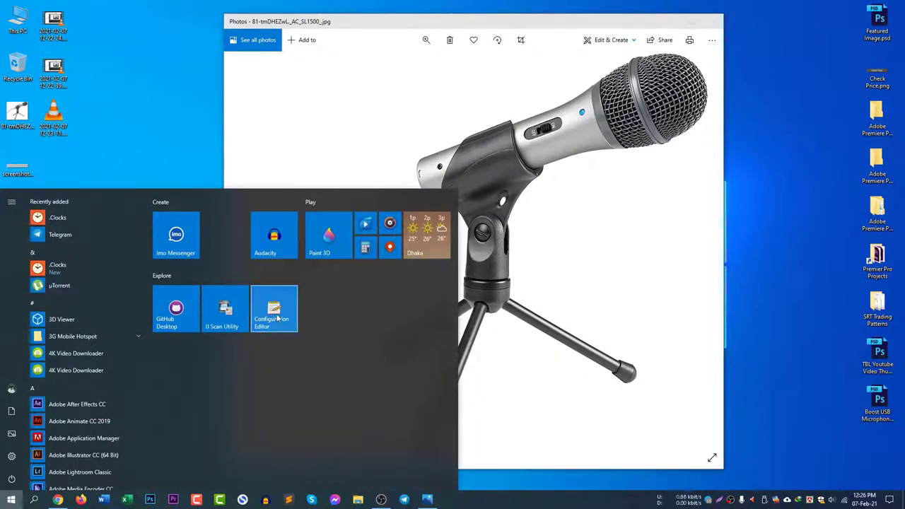
scroll(98, 348, down, 10)
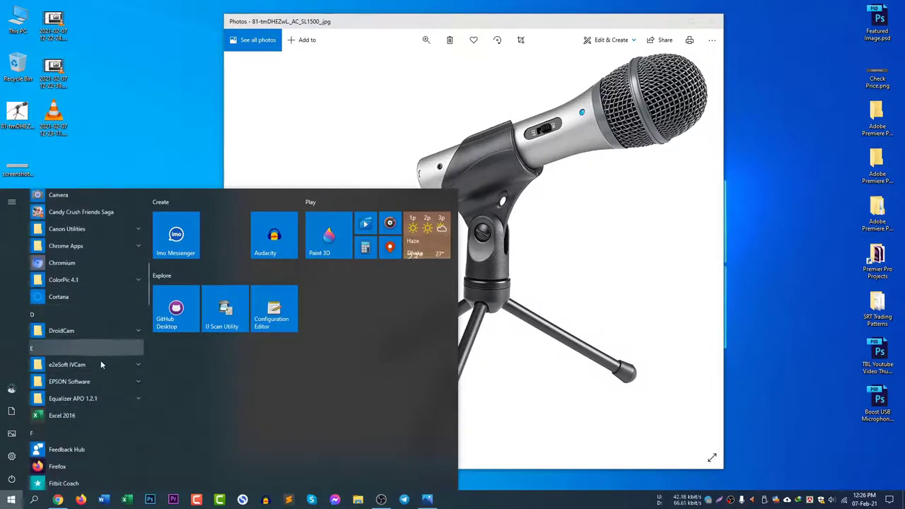
click(99, 398)
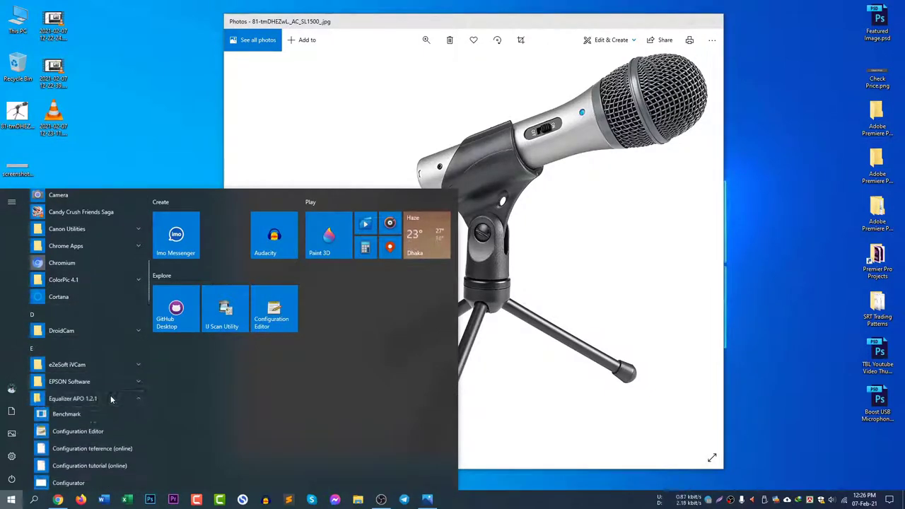
click(90, 434)
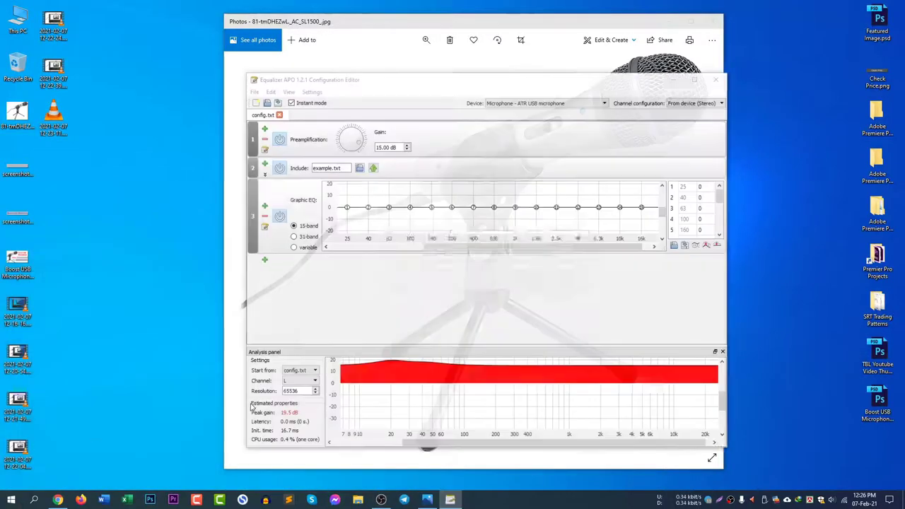
drag(496, 244, 452, 218)
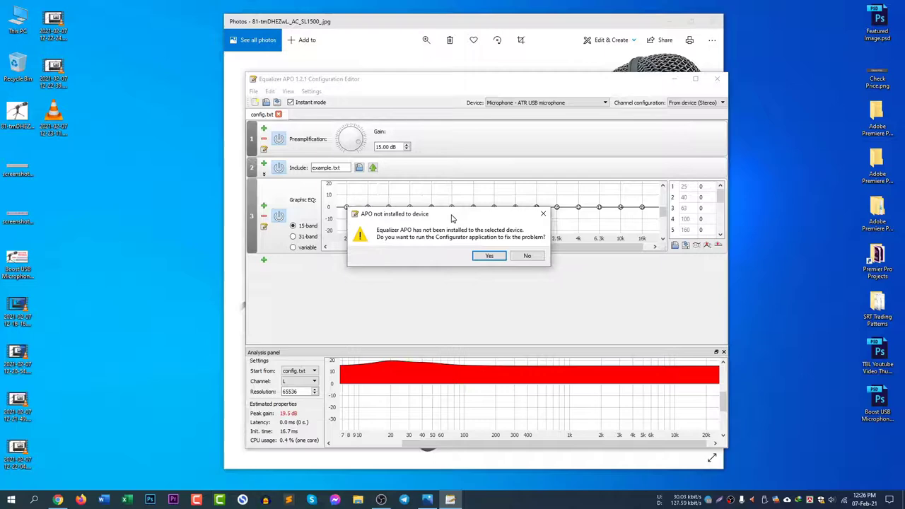
- Run the Configurator, leave only ATR USB microphone ticked under Capture devices, and close it
click(490, 256)
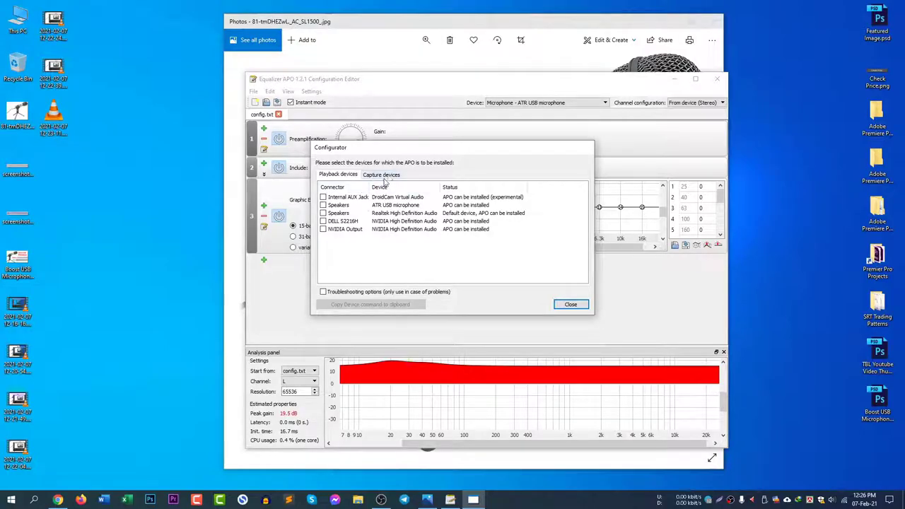
click(339, 177)
click(387, 175)
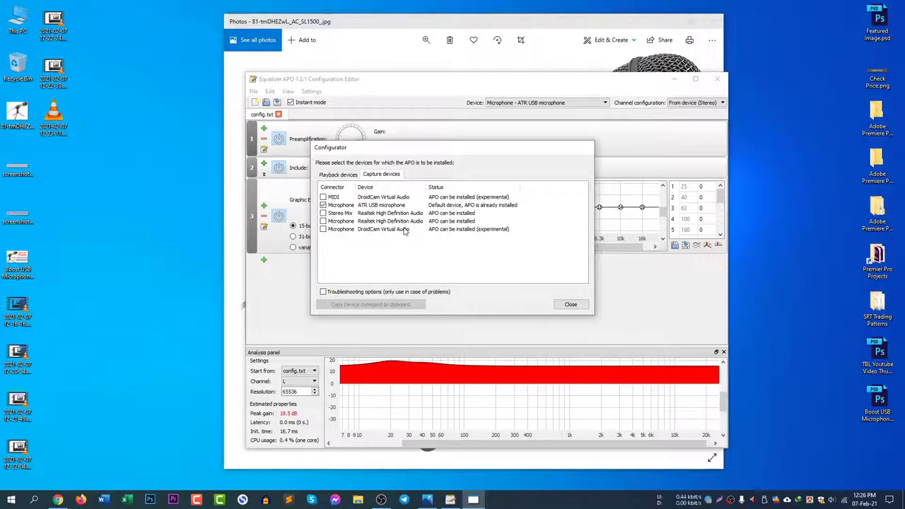
click(323, 213)
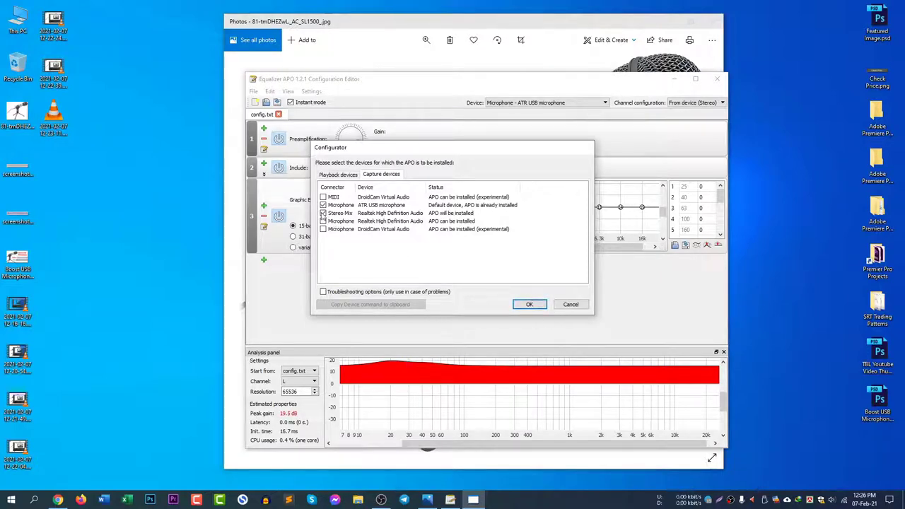
click(323, 212)
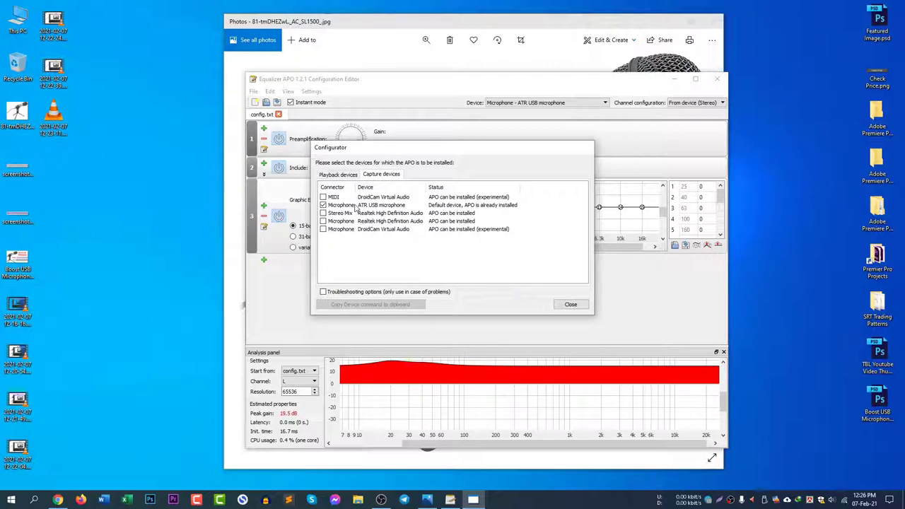
click(570, 305)
- Reposition the editor window and toggle the Preamplification filter off and back on
drag(471, 84, 469, 73)
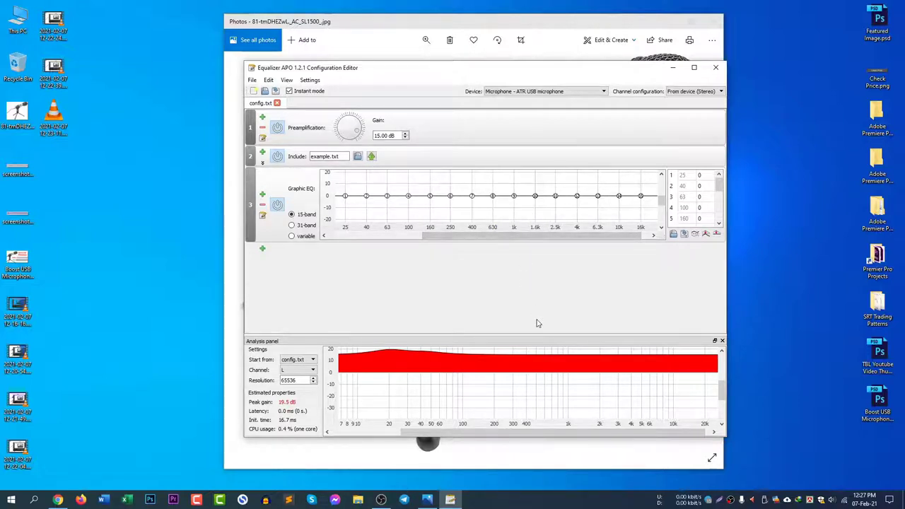
drag(499, 70, 508, 73)
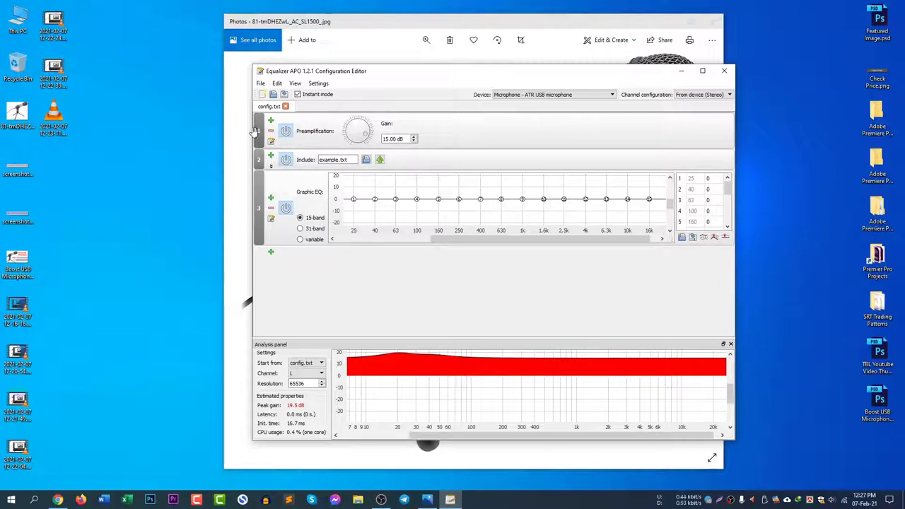
click(286, 130)
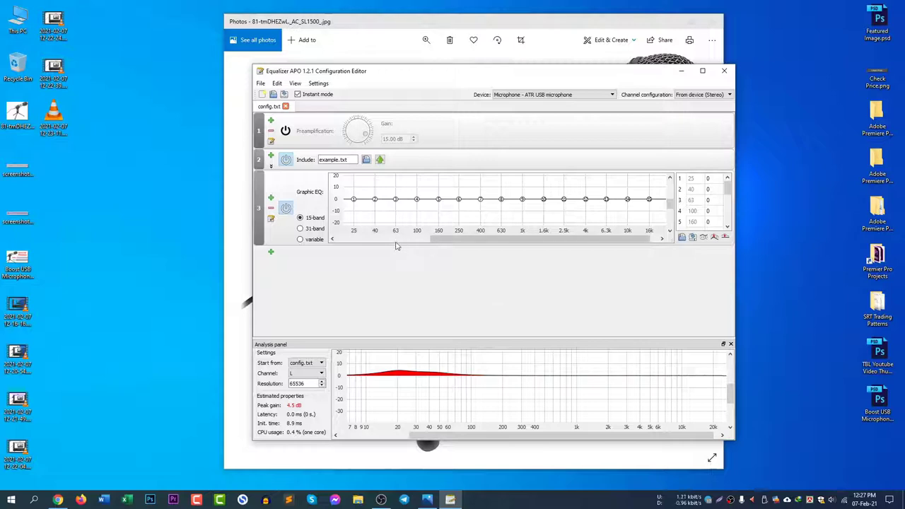
click(286, 132)
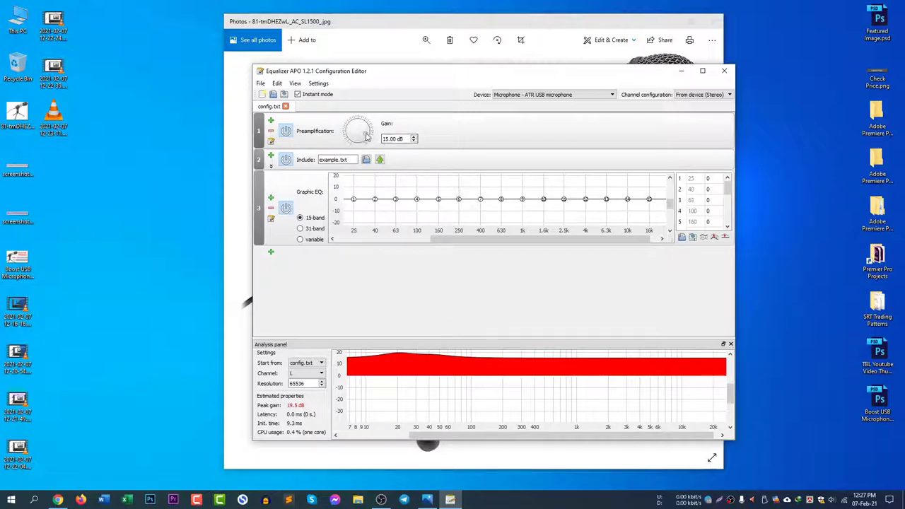
- Adjust the preamp gain knob and type 15dB so the Gain settles at 15.00 dB
mouse_move(366, 137)
mouse_down()
mouse_move(376, 122)
mouse_move(382, 137)
mouse_move(360, 127)
mouse_up()
text(15dB)
click(414, 136)
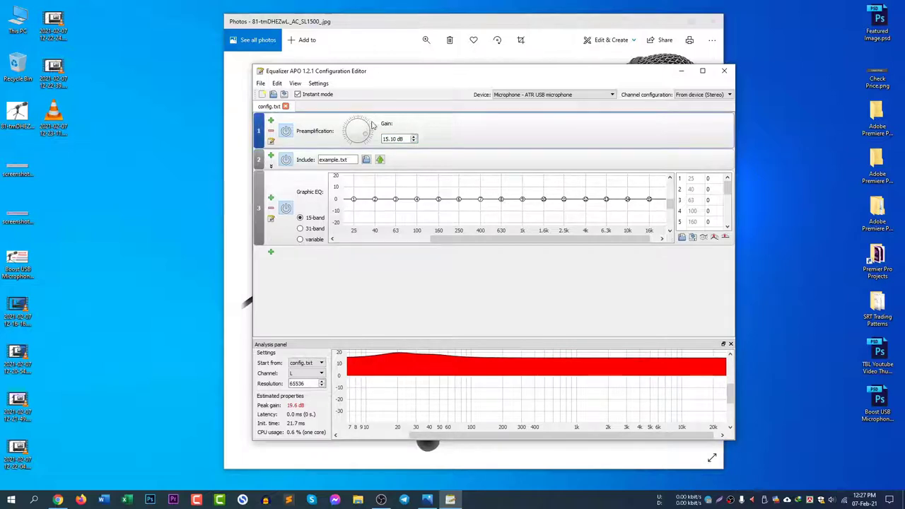
drag(372, 125, 365, 146)
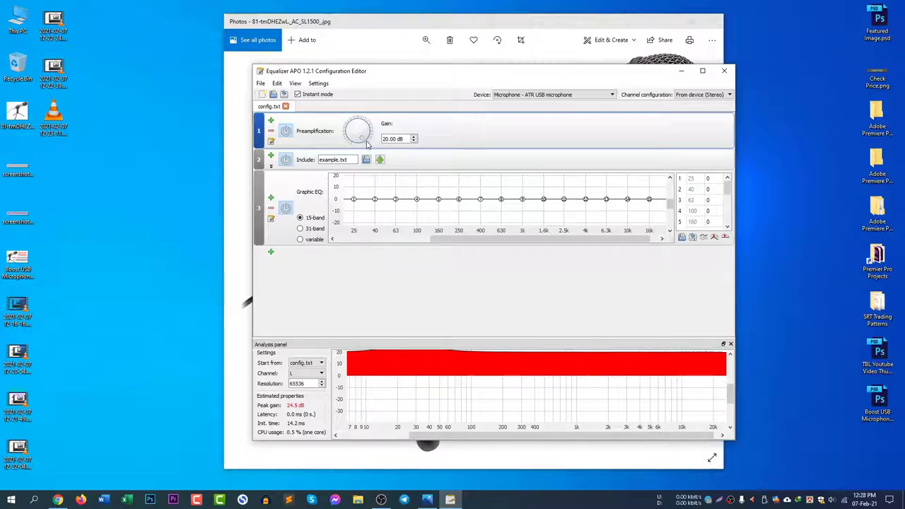
mouse_move(367, 143)
mouse_down()
mouse_move(370, 136)
mouse_move(421, 142)
mouse_move(368, 138)
mouse_move(362, 120)
mouse_move(367, 141)
mouse_up()
click(477, 128)
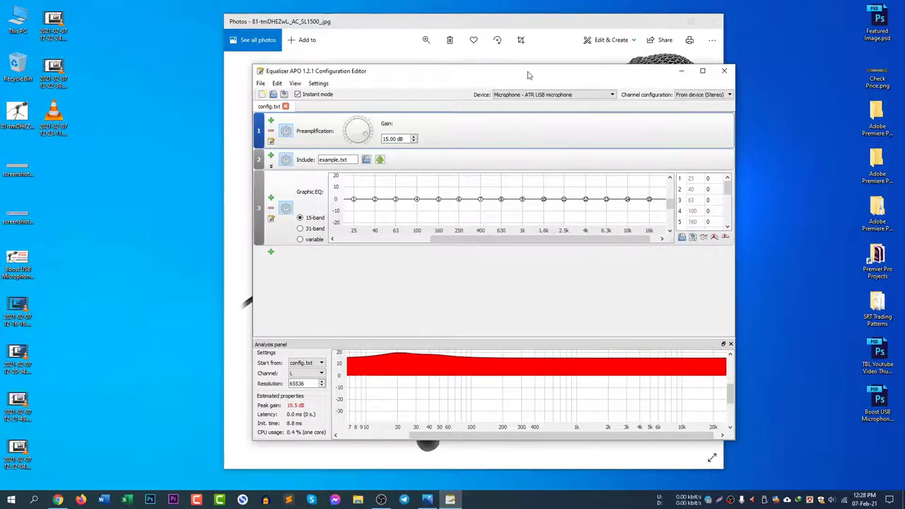
drag(526, 71, 505, 68)
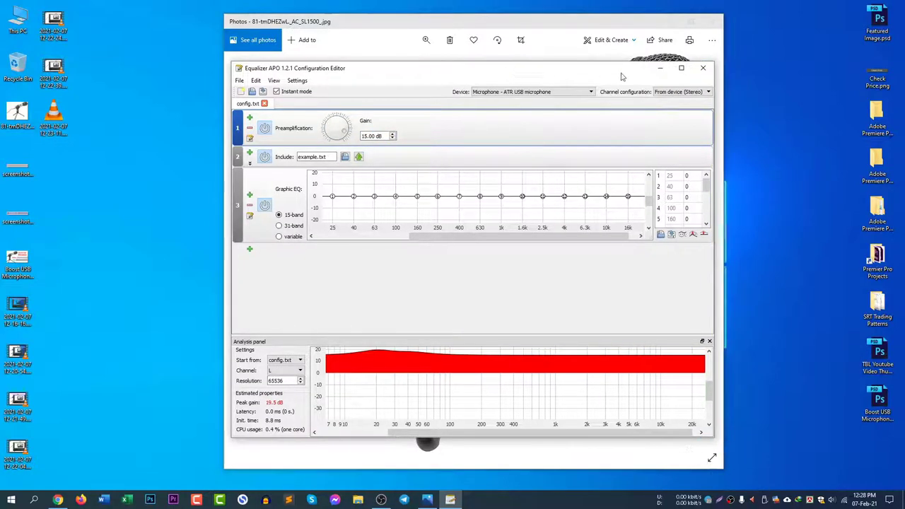
- Close the Equalizer APO editor, minimize the microphone photo, and refresh the desktop
click(704, 68)
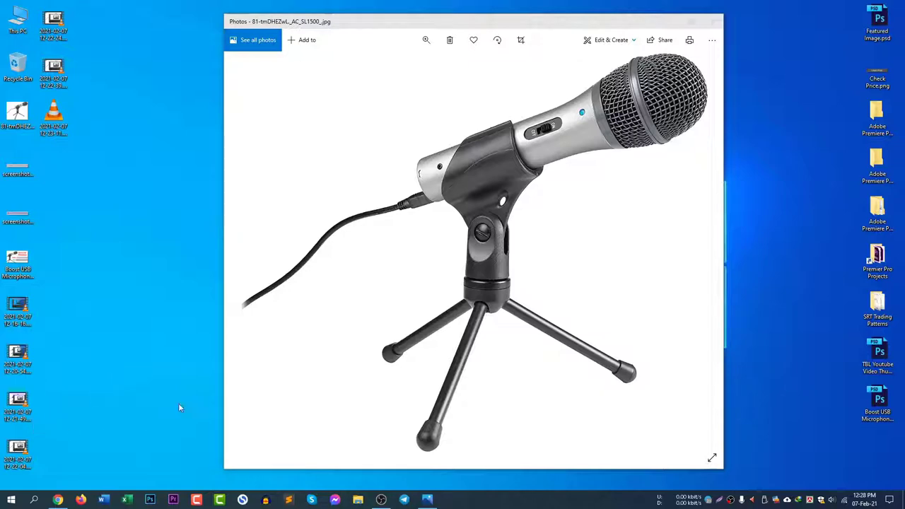
click(666, 20)
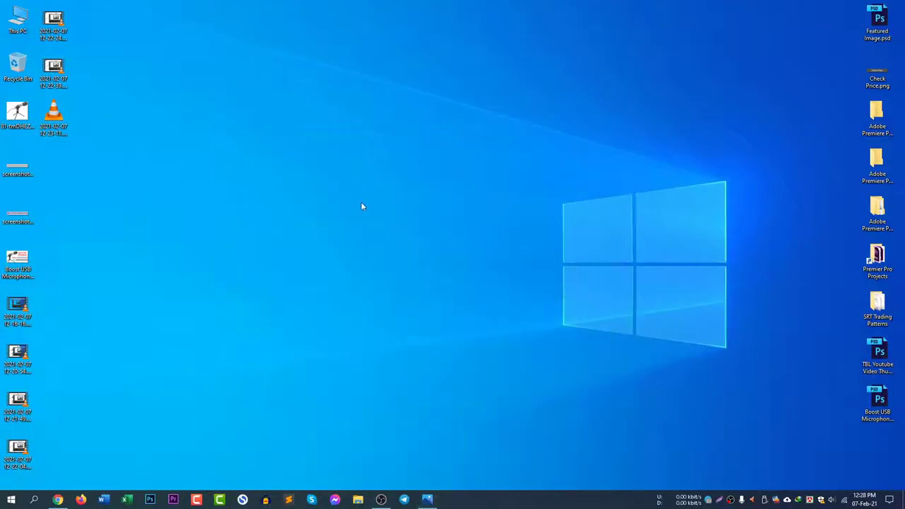
right_click(361, 206)
click(394, 233)
- Launch the Equalizer APO editor from Start and decline running the Configurator
click(3, 502)
click(275, 316)
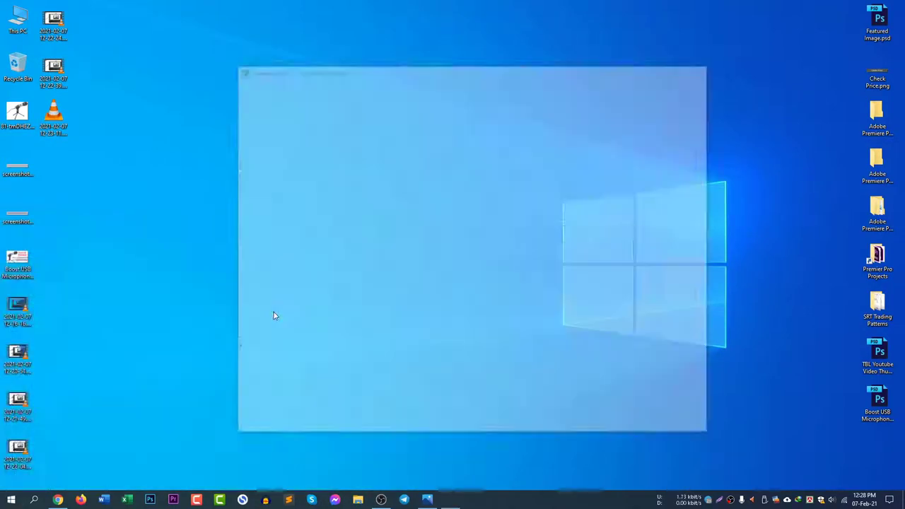
click(548, 268)
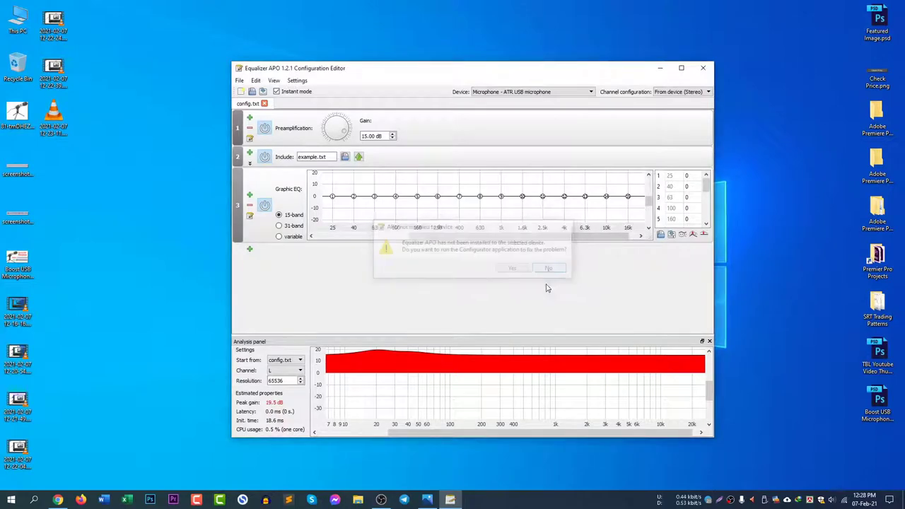
- Check the Preamplification filter still holds 15.00 dB gain, then close the editor
drag(485, 70, 479, 79)
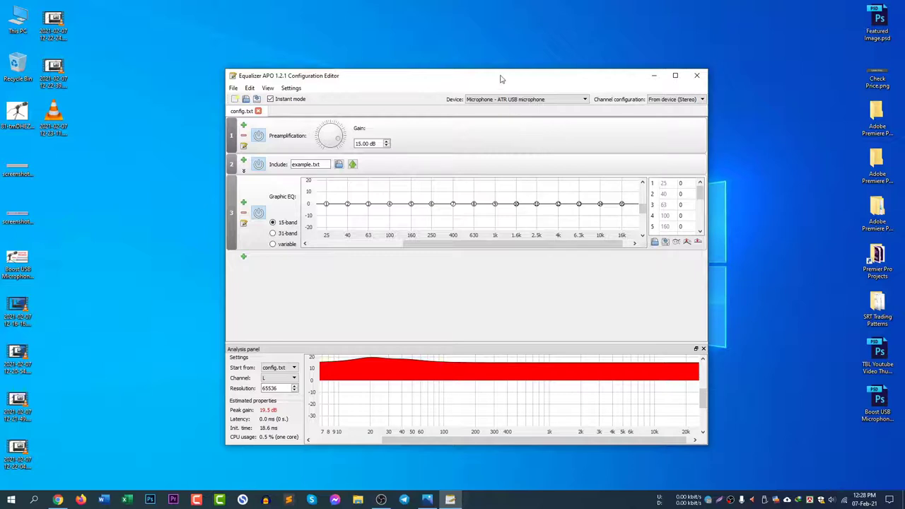
drag(502, 78, 514, 78)
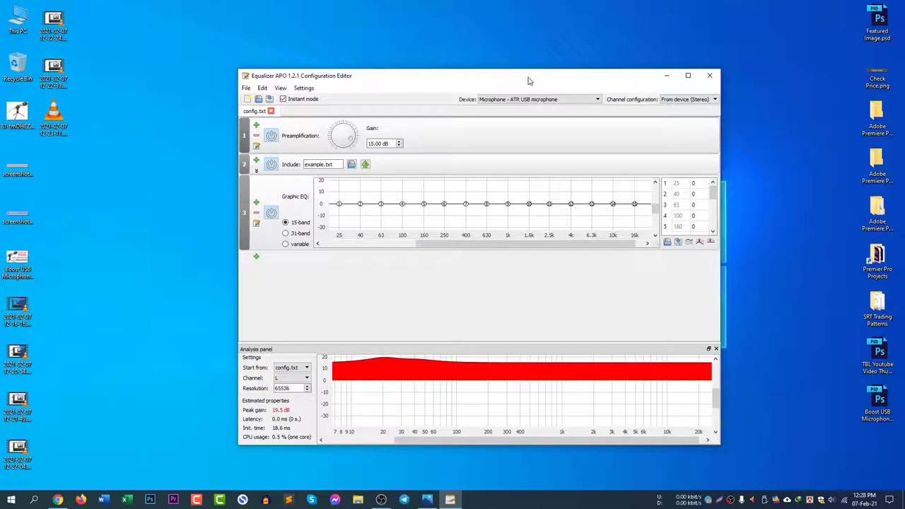
drag(474, 81, 465, 80)
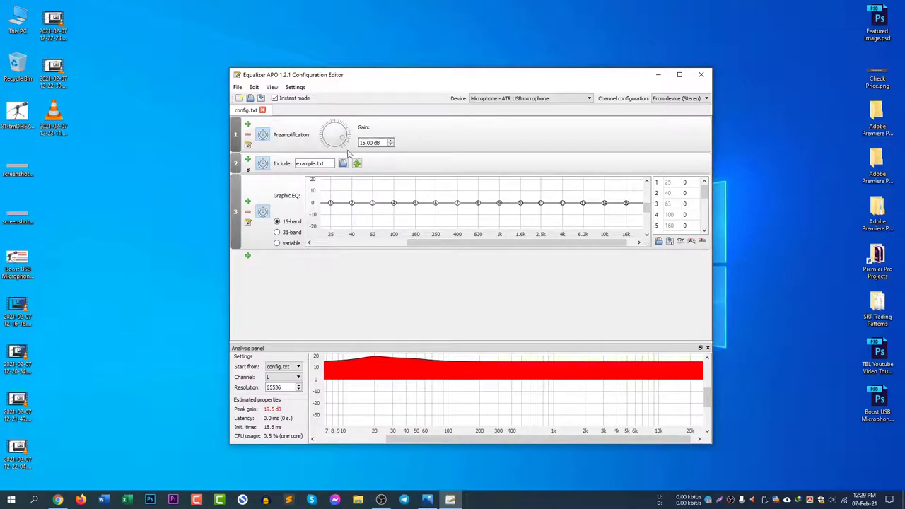
click(411, 142)
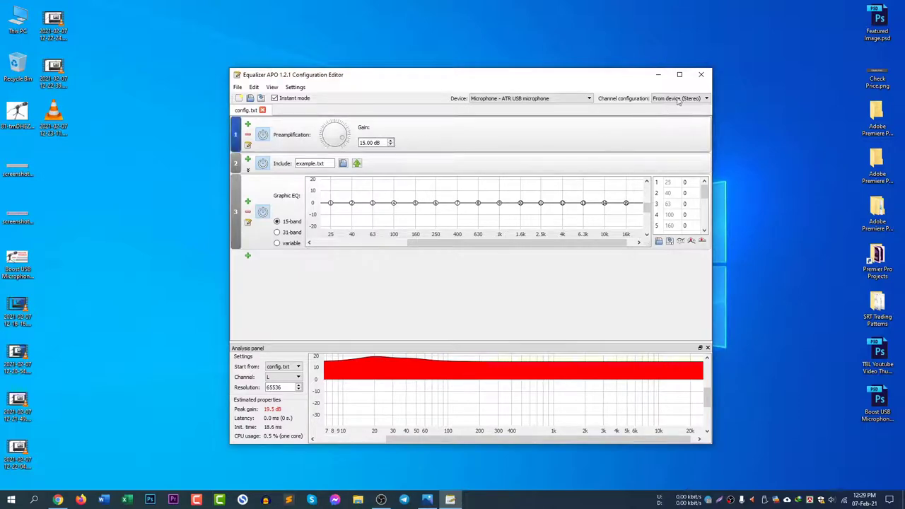
click(700, 74)
- Check that the ATR USB microphone's recording level shows 100 in Sound settings, then close both dialogs
right_click(832, 499)
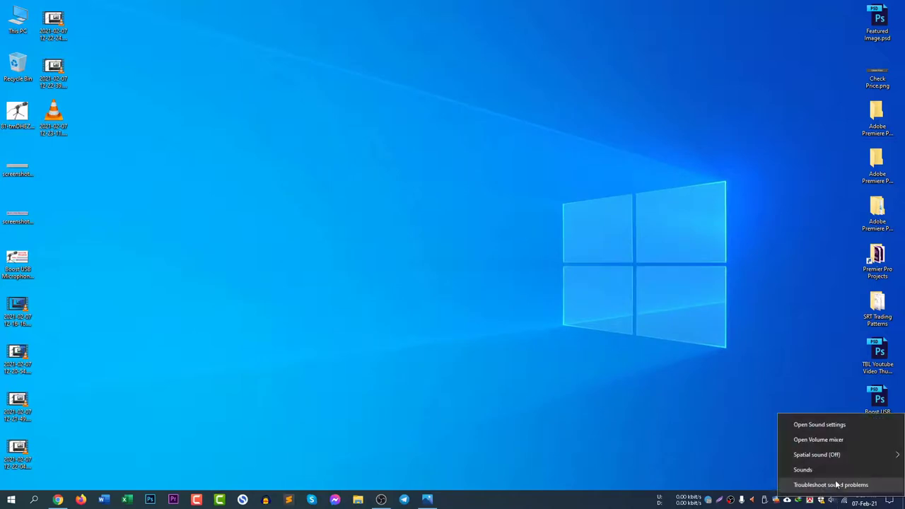
click(802, 469)
click(71, 48)
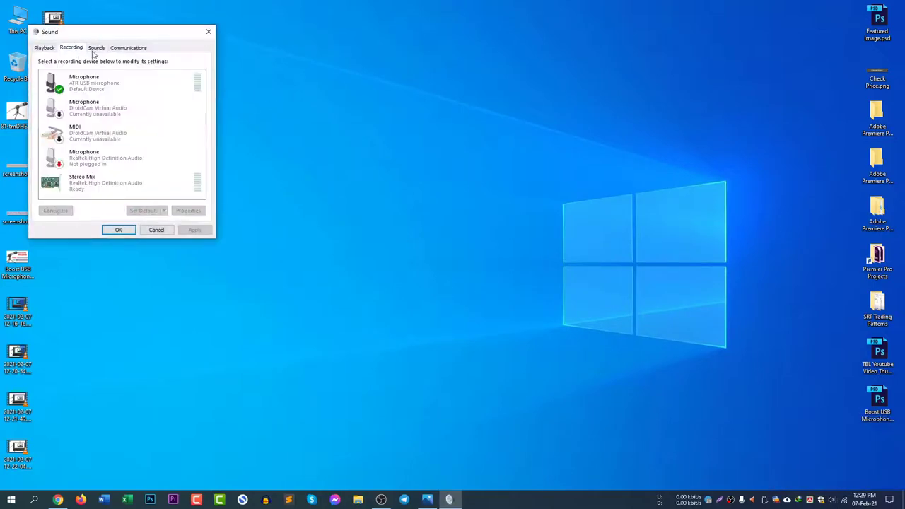
click(85, 83)
click(188, 211)
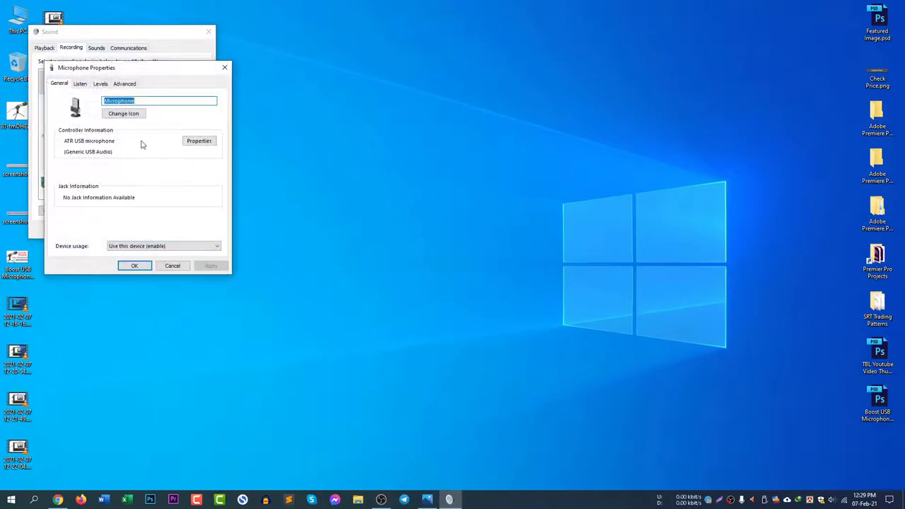
click(97, 84)
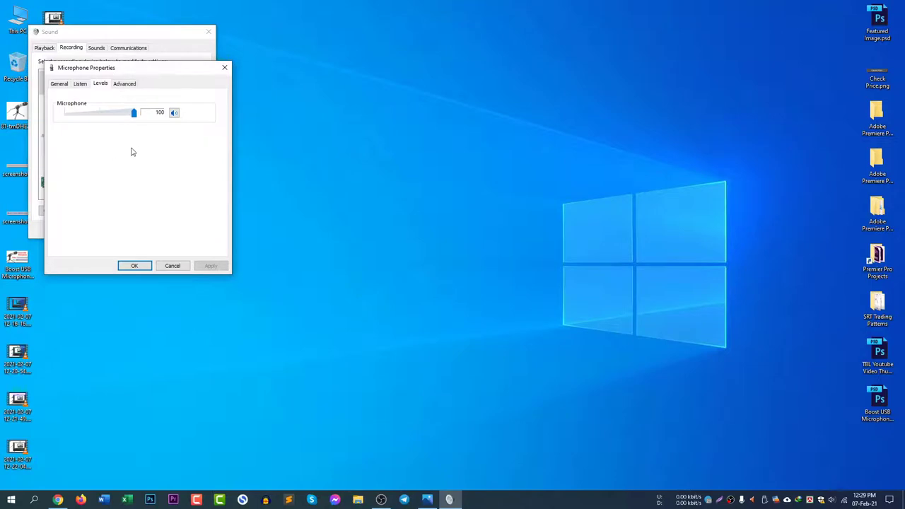
click(225, 68)
click(208, 32)
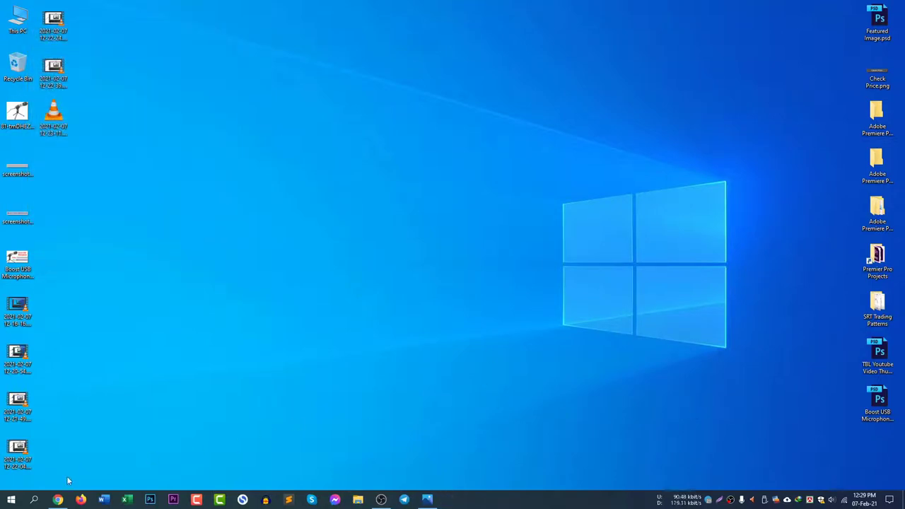
- Restore the Photos window showing 81-tmDHEZwL._AC_SL1500_.jpg and nudge it slightly right and down
click(427, 499)
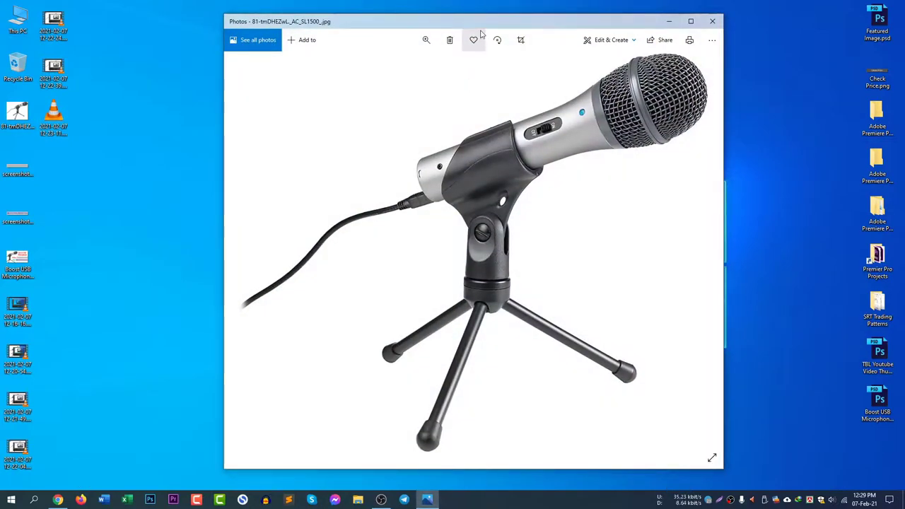
drag(478, 31, 480, 32)
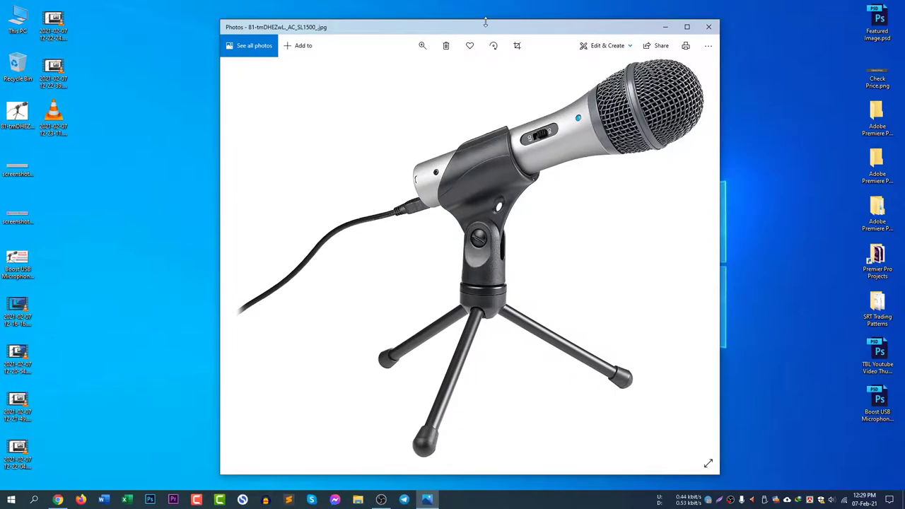